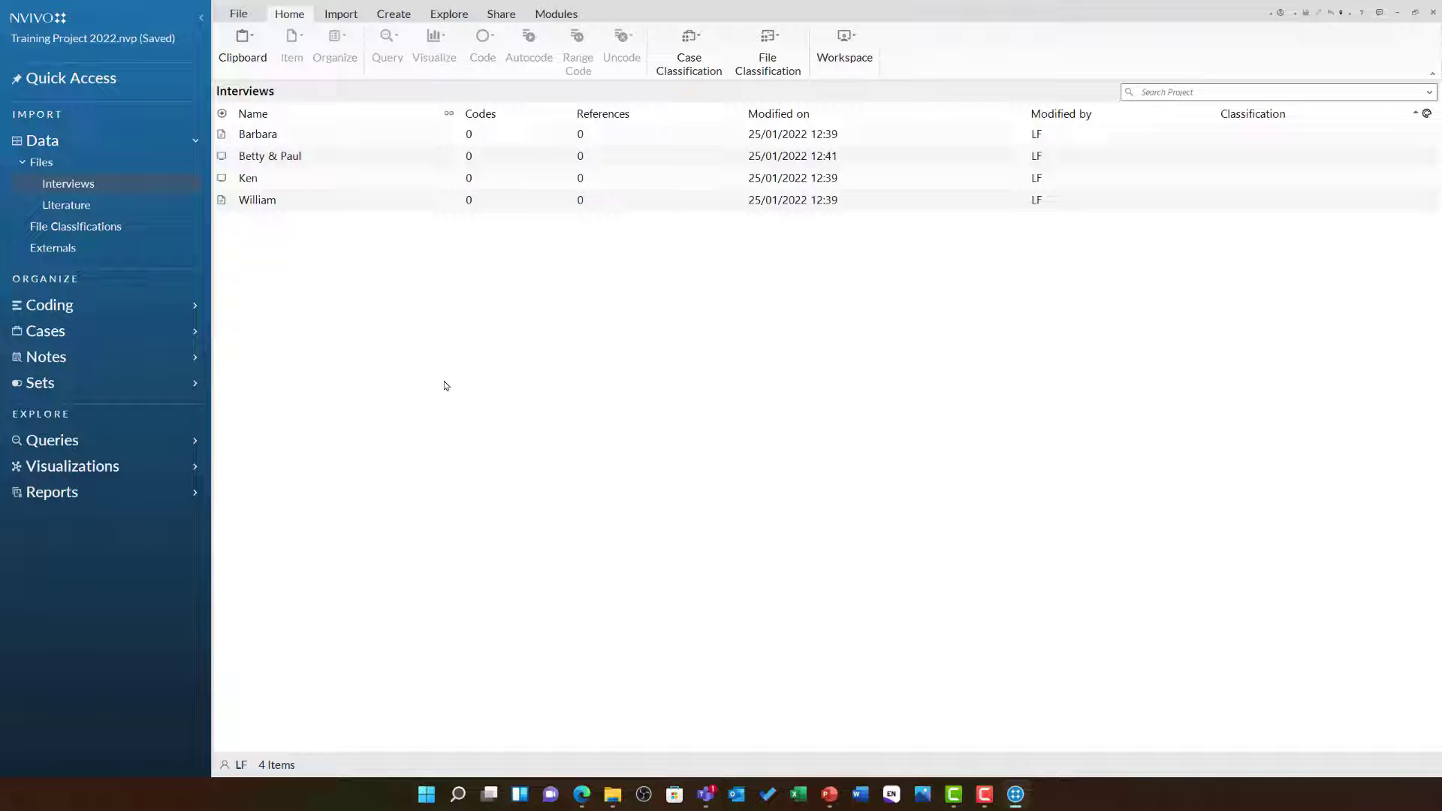
Open Barbara's interview transcript from the Interviews list in Detail View.
click(448, 135)
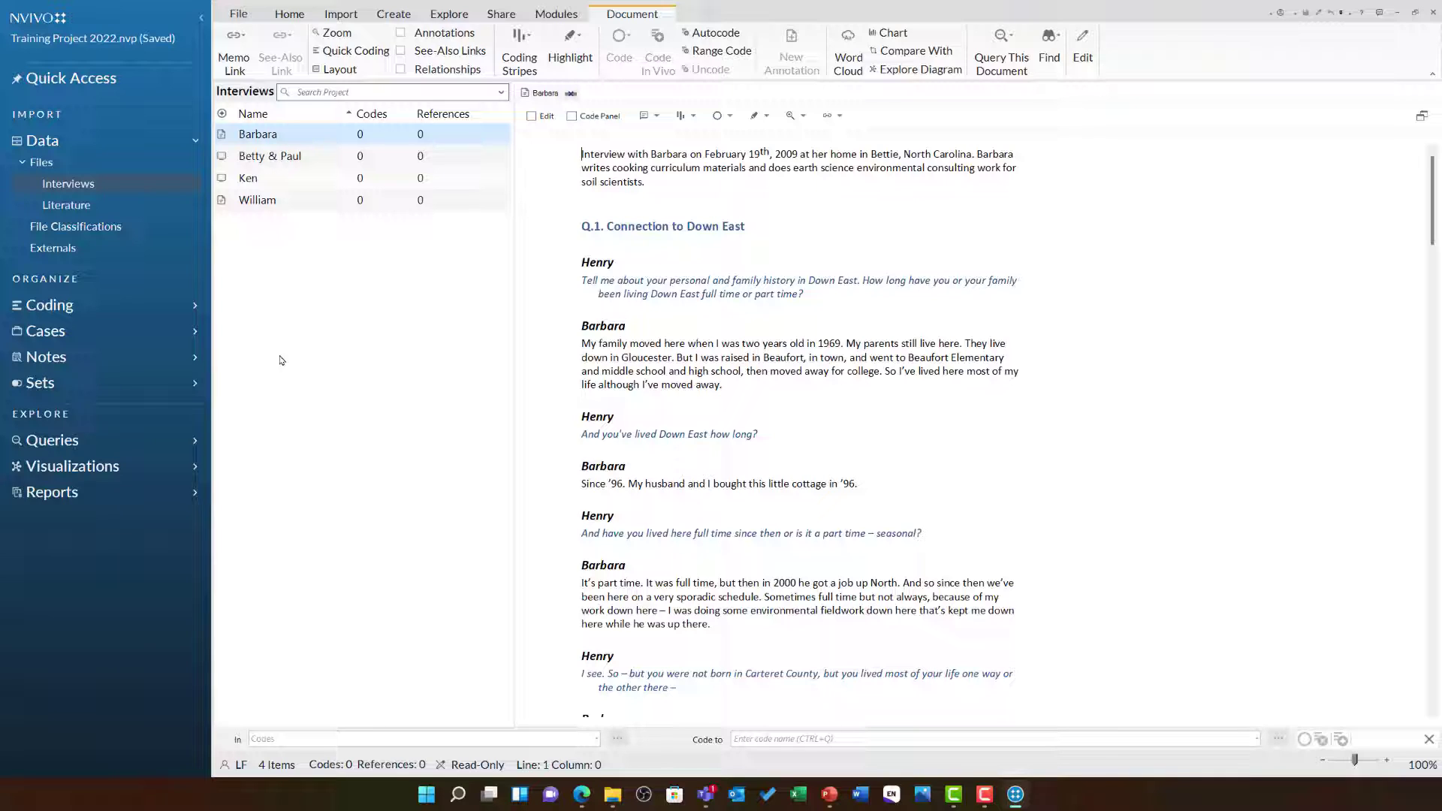
In the project's Cases list, add a new case named 'Barbara'.
click(194, 332)
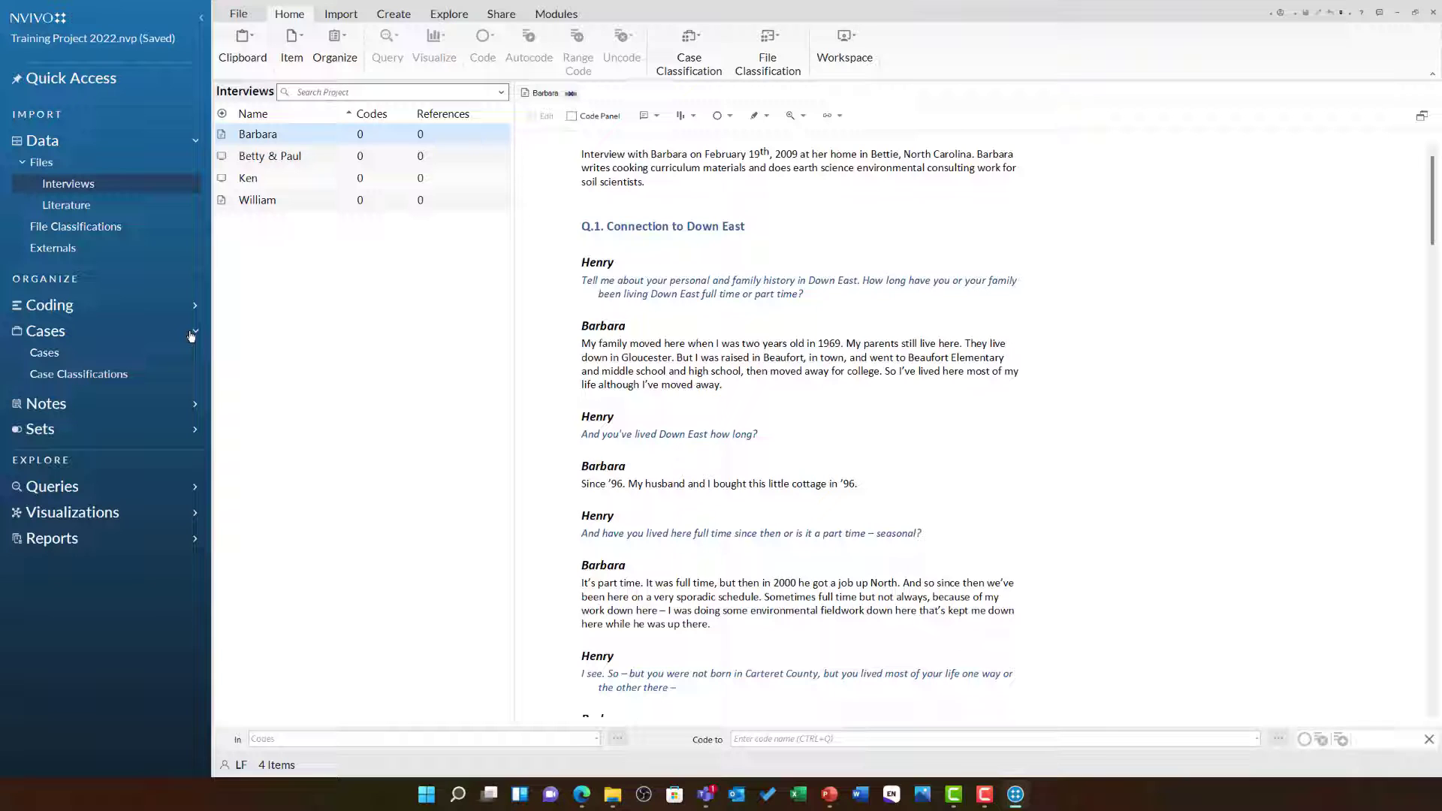
click(73, 359)
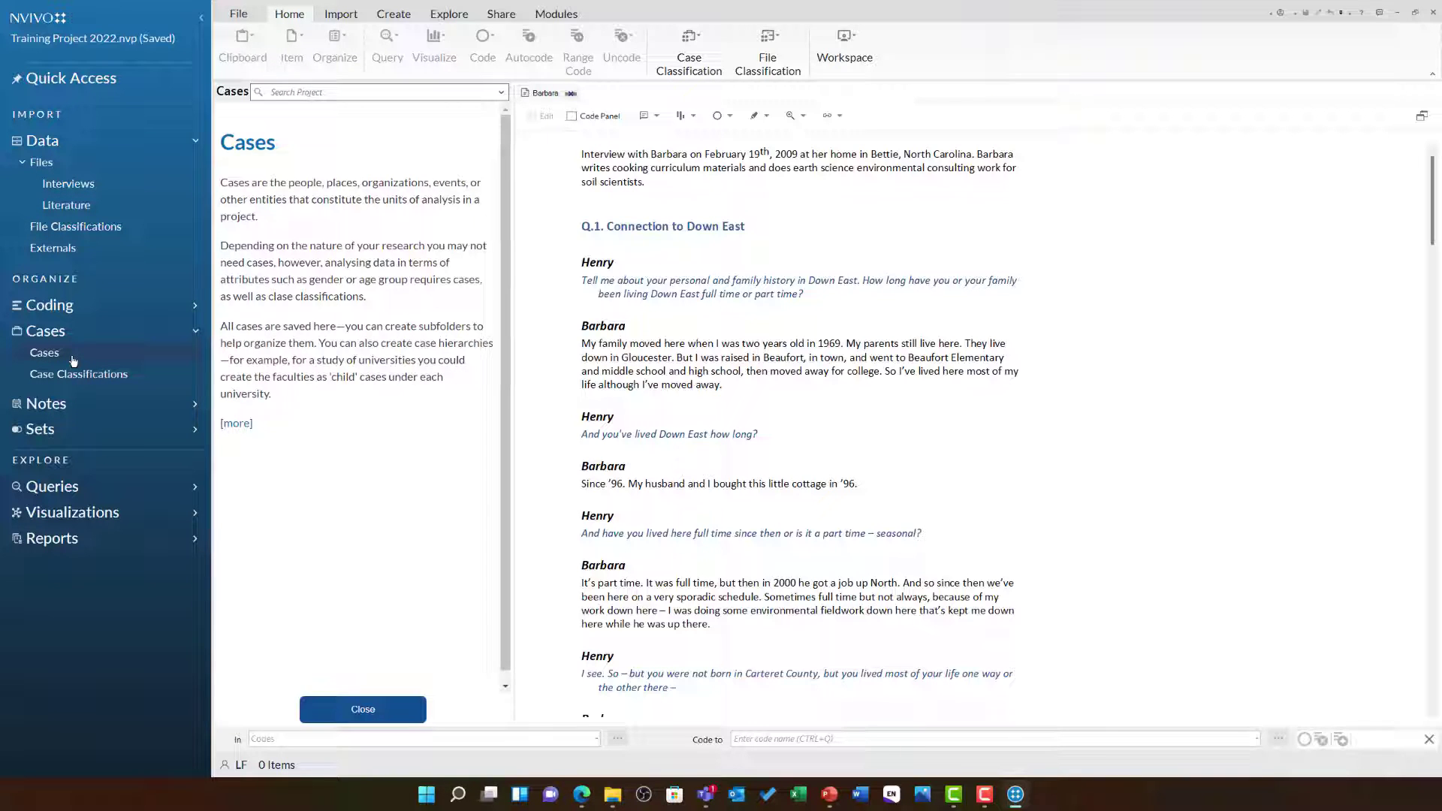
click(384, 709)
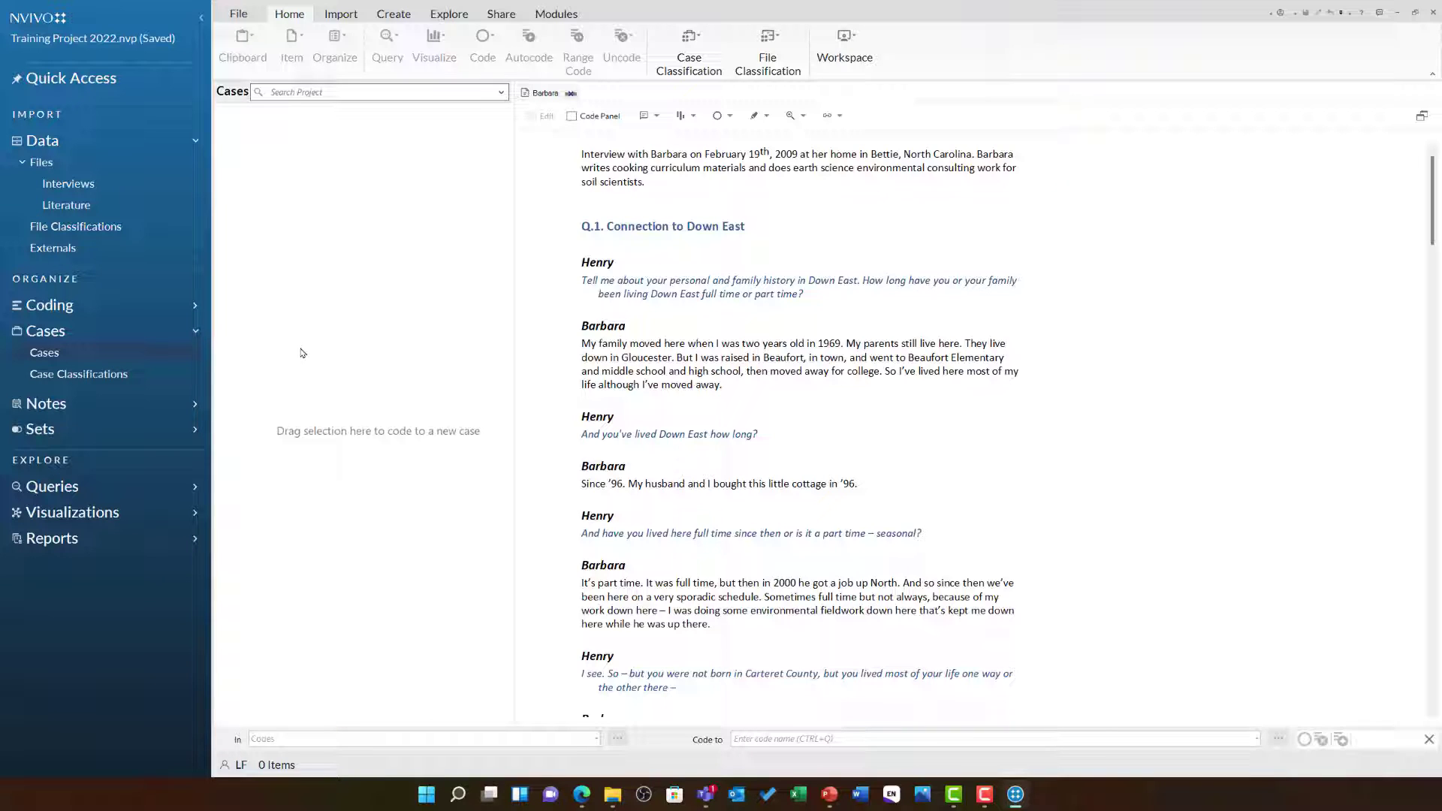
right_click(278, 281)
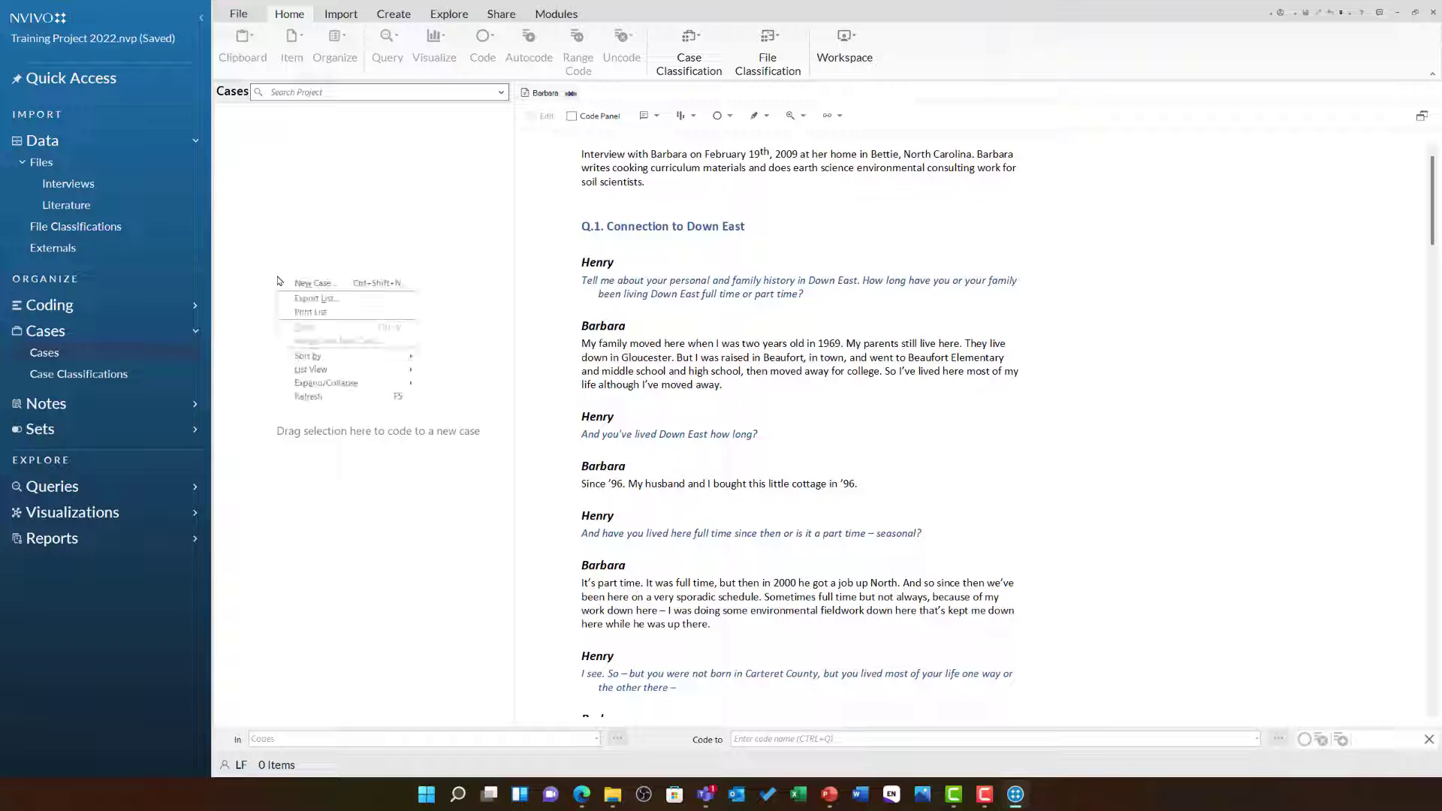
click(366, 284)
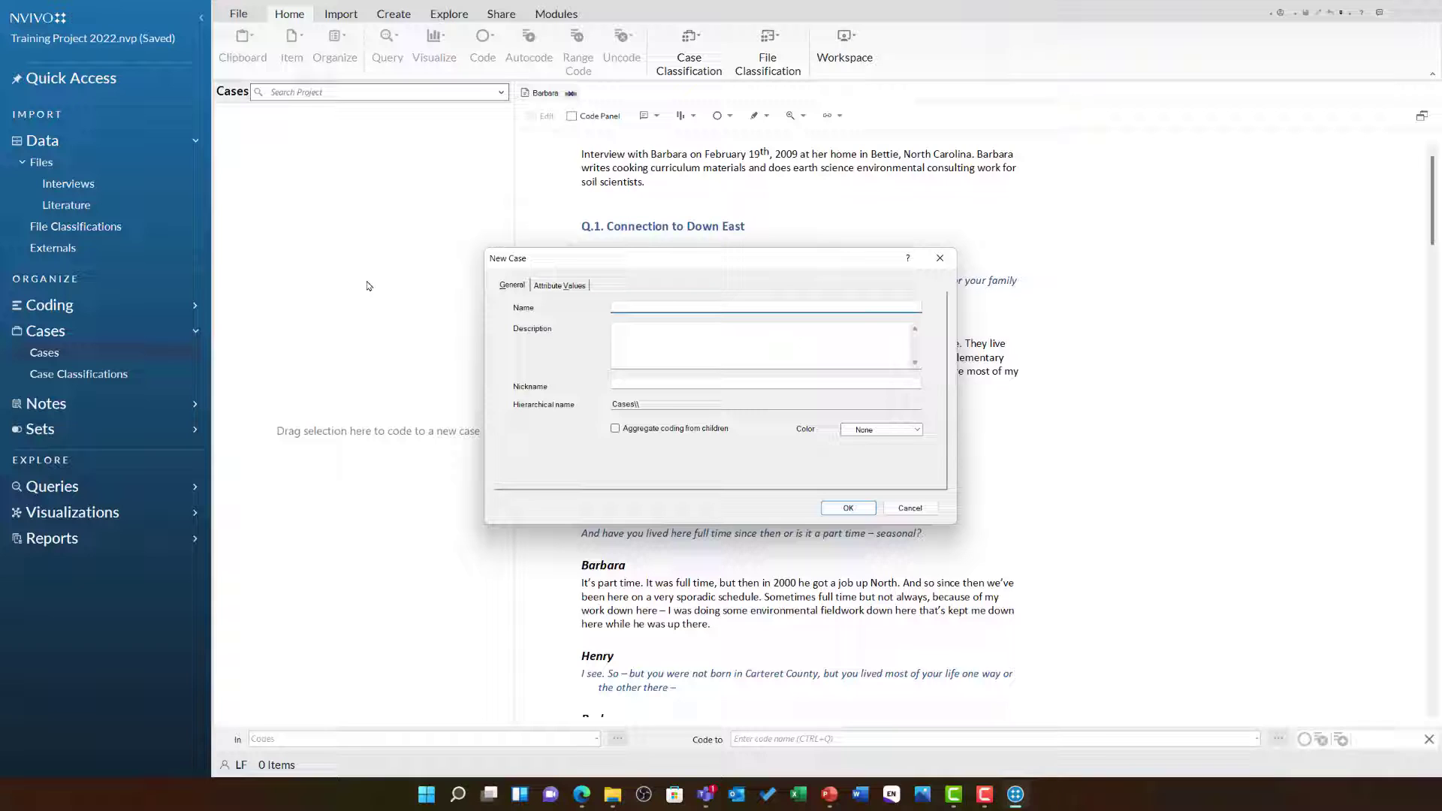
text(Barbara)
click(851, 506)
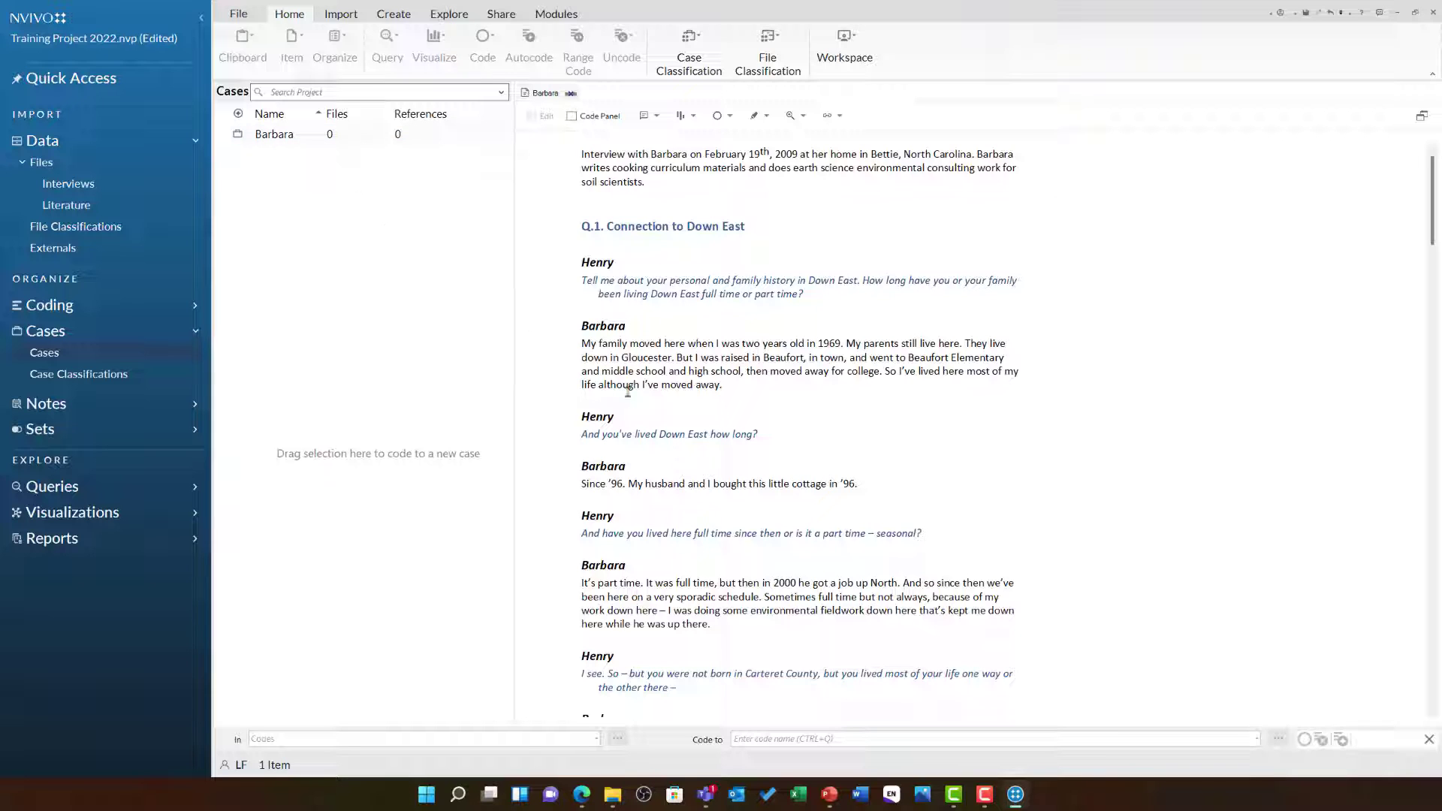
Code Barbara's first answers (cottage, part-time, returning) to the Barbara case by dragging.
drag(614, 360, 323, 134)
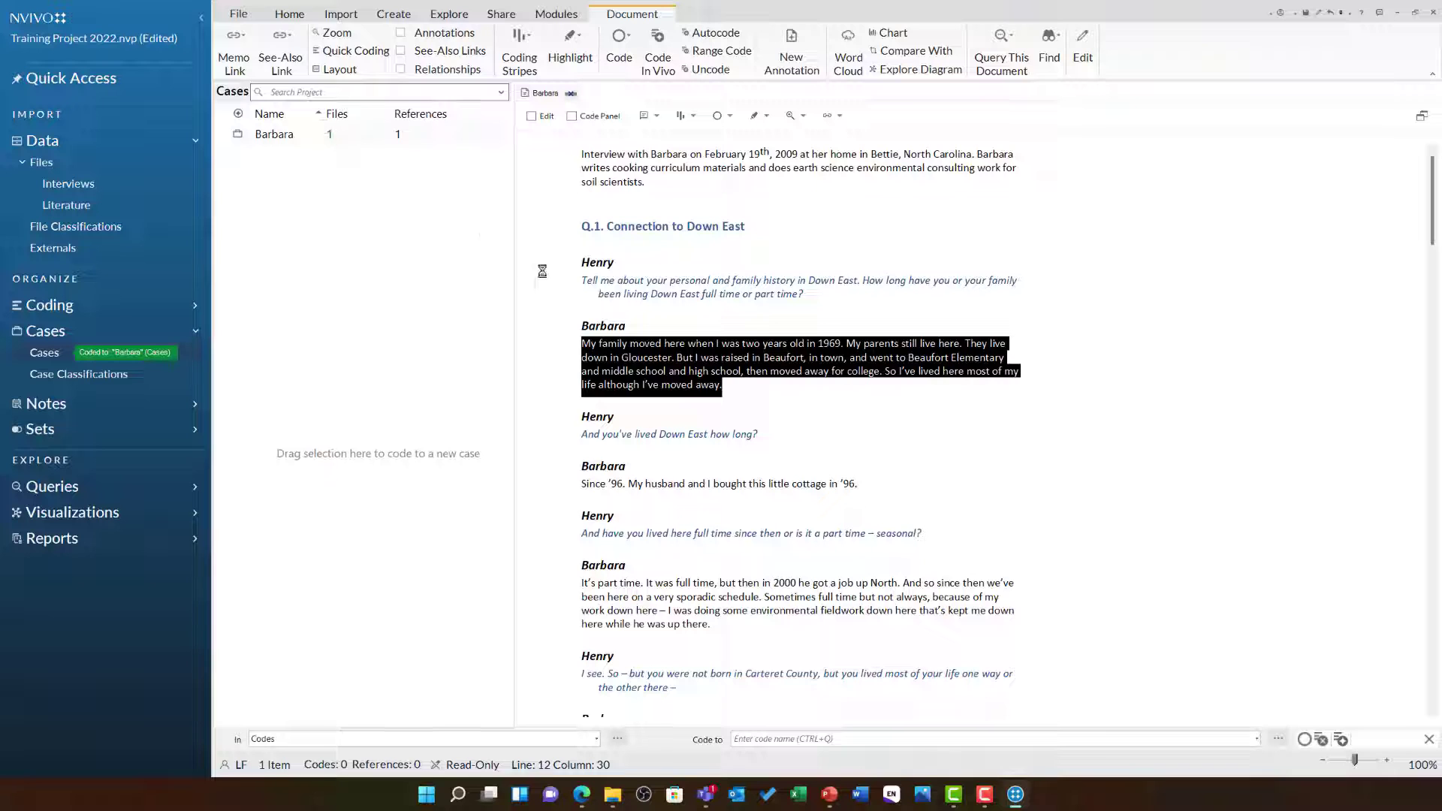
drag(857, 487, 323, 135)
scroll(736, 416, down, 5)
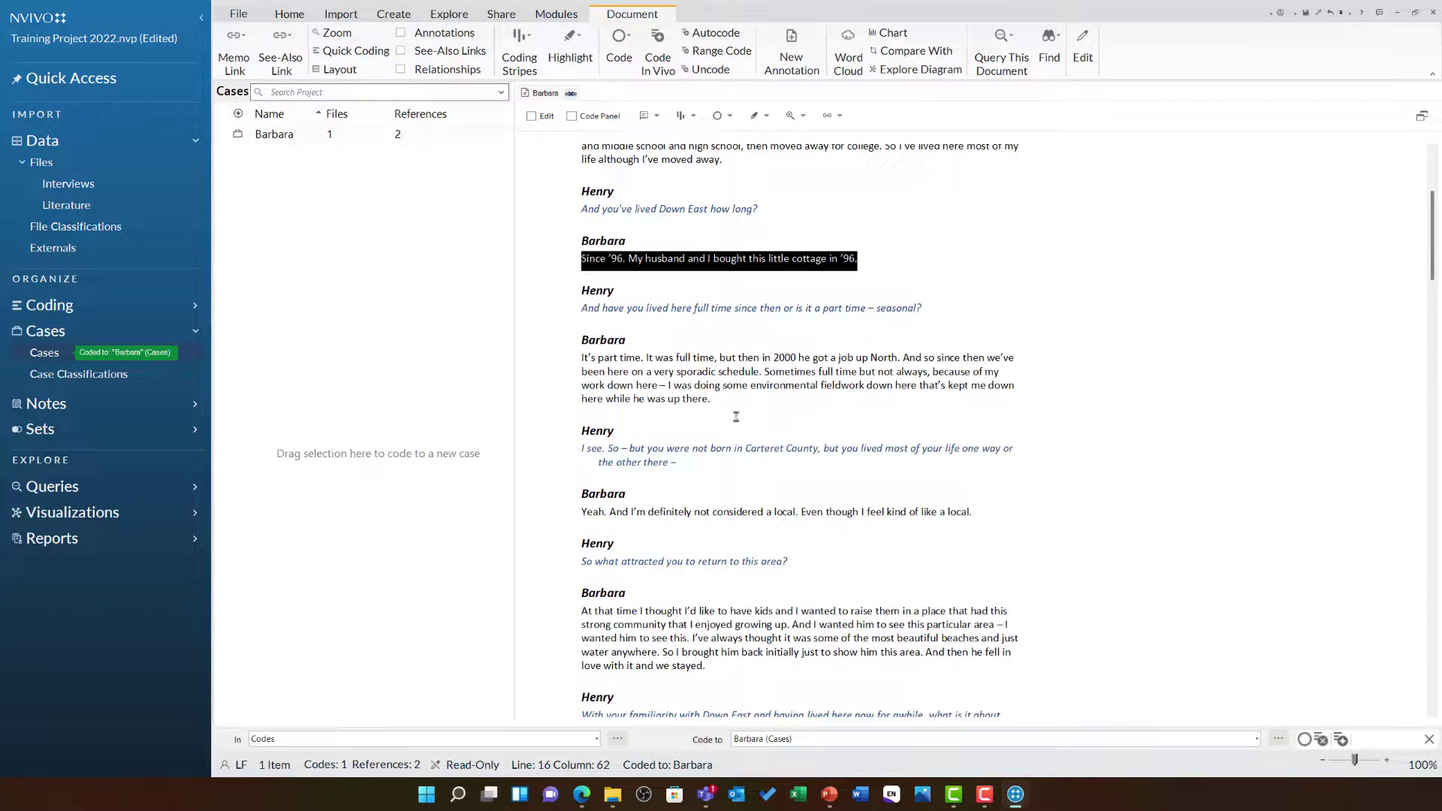
drag(730, 398, 368, 144)
scroll(826, 338, down, 3)
drag(971, 289, 331, 137)
scroll(734, 388, down, 1)
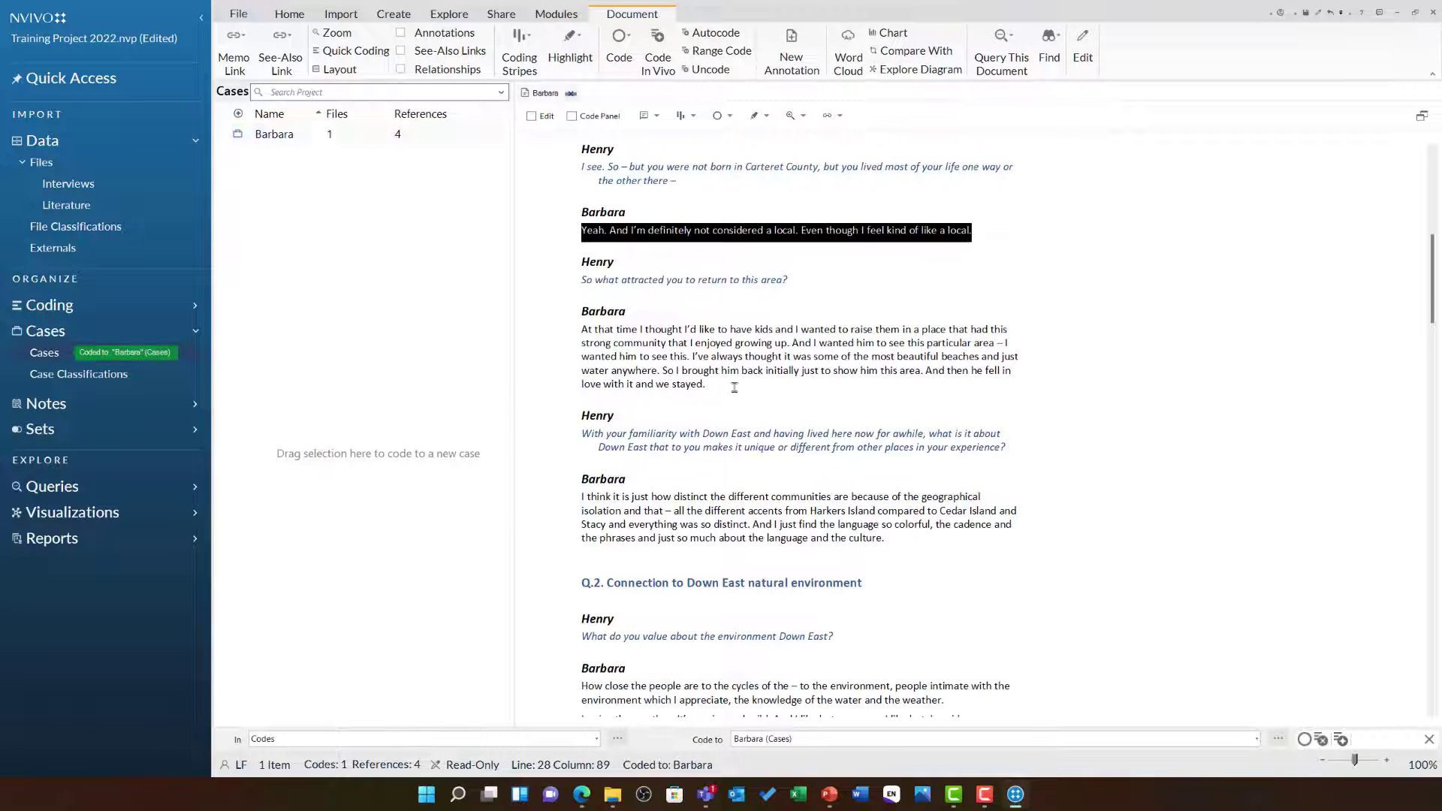
drag(734, 388, 403, 148)
Code her next answers, including the three-paragraph environment answer, to the Barbara case.
scroll(883, 443, down, 2)
drag(887, 427, 582, 383)
drag(676, 406, 331, 136)
scroll(698, 362, down, 3)
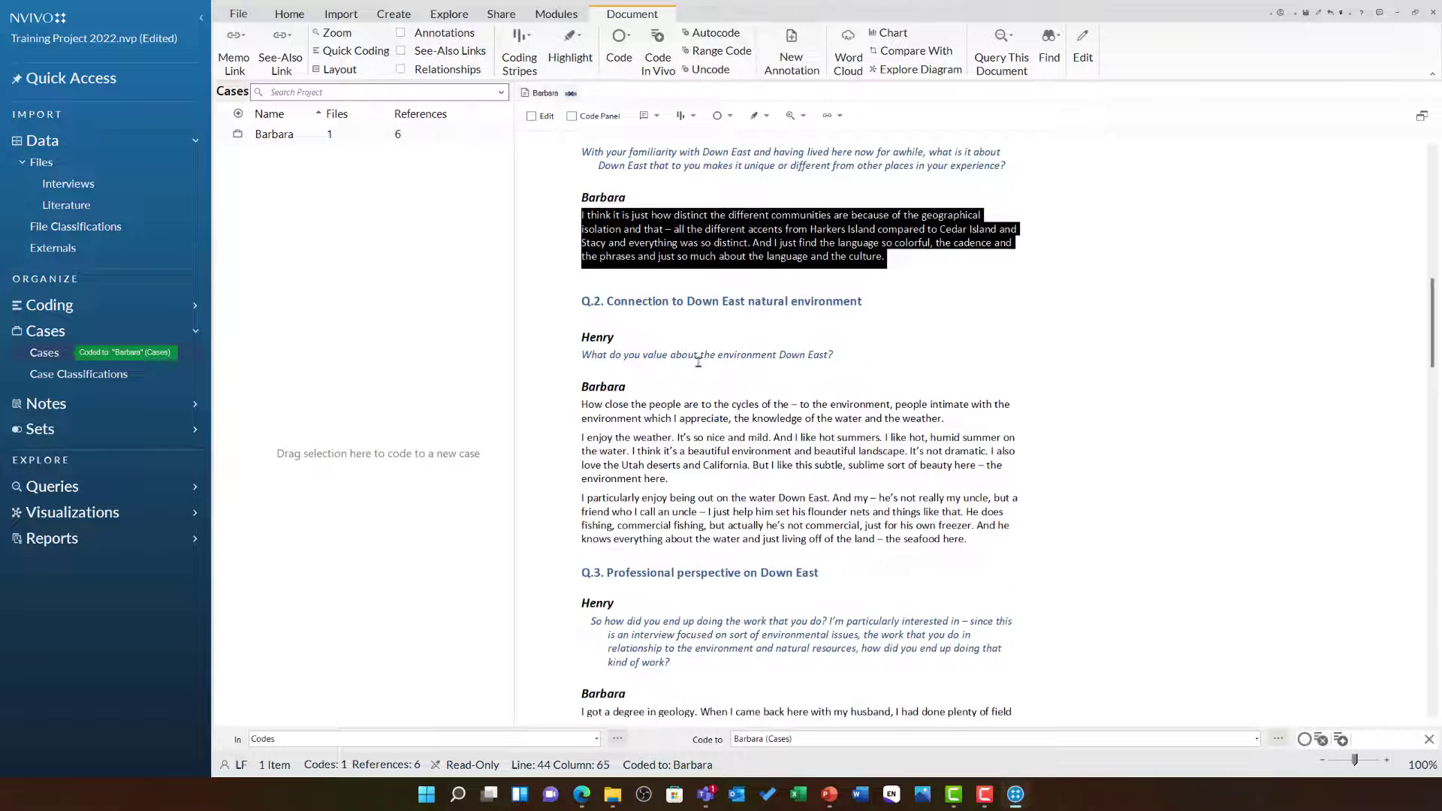
drag(988, 484, 330, 135)
scroll(832, 464, down, 3)
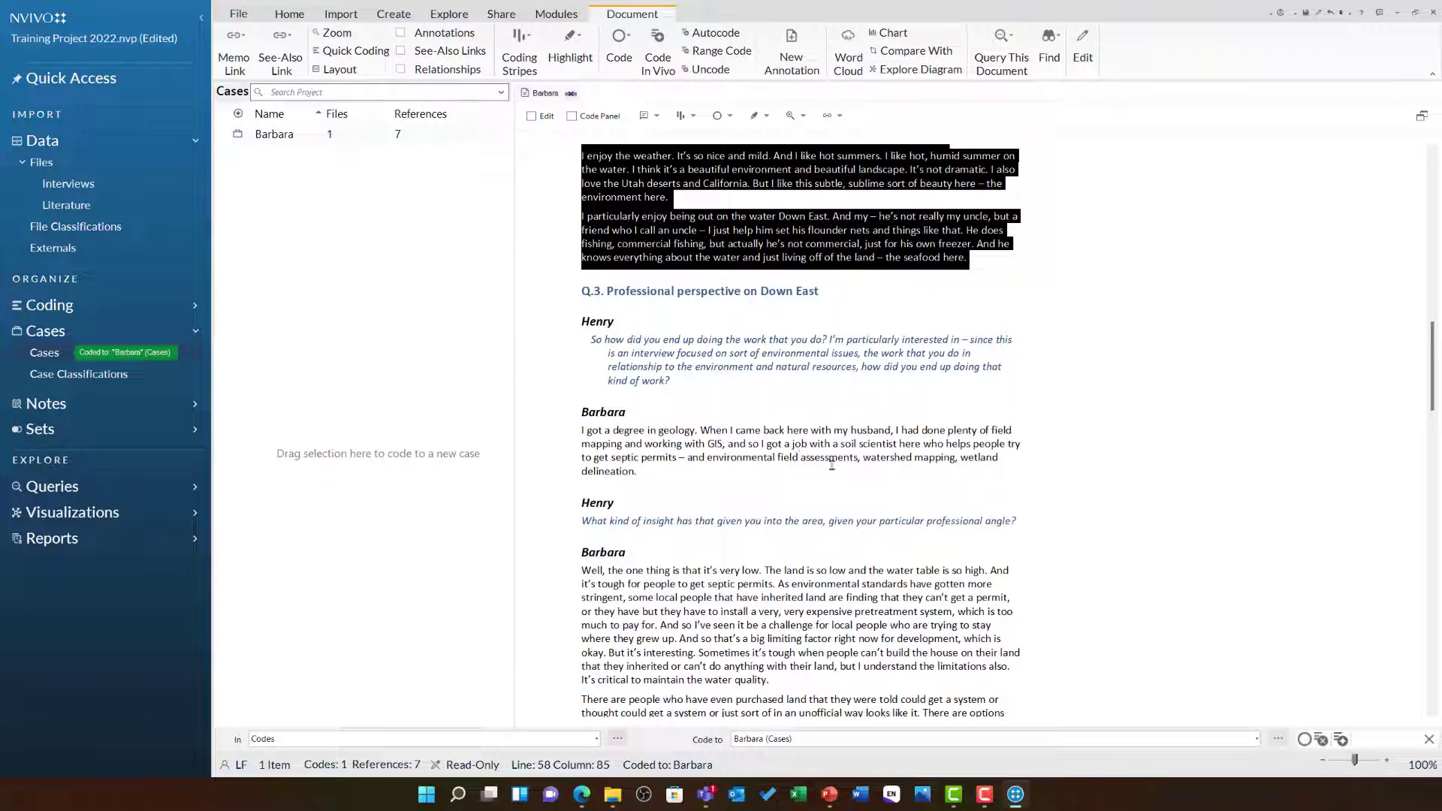
drag(706, 486, 580, 409)
click(674, 472)
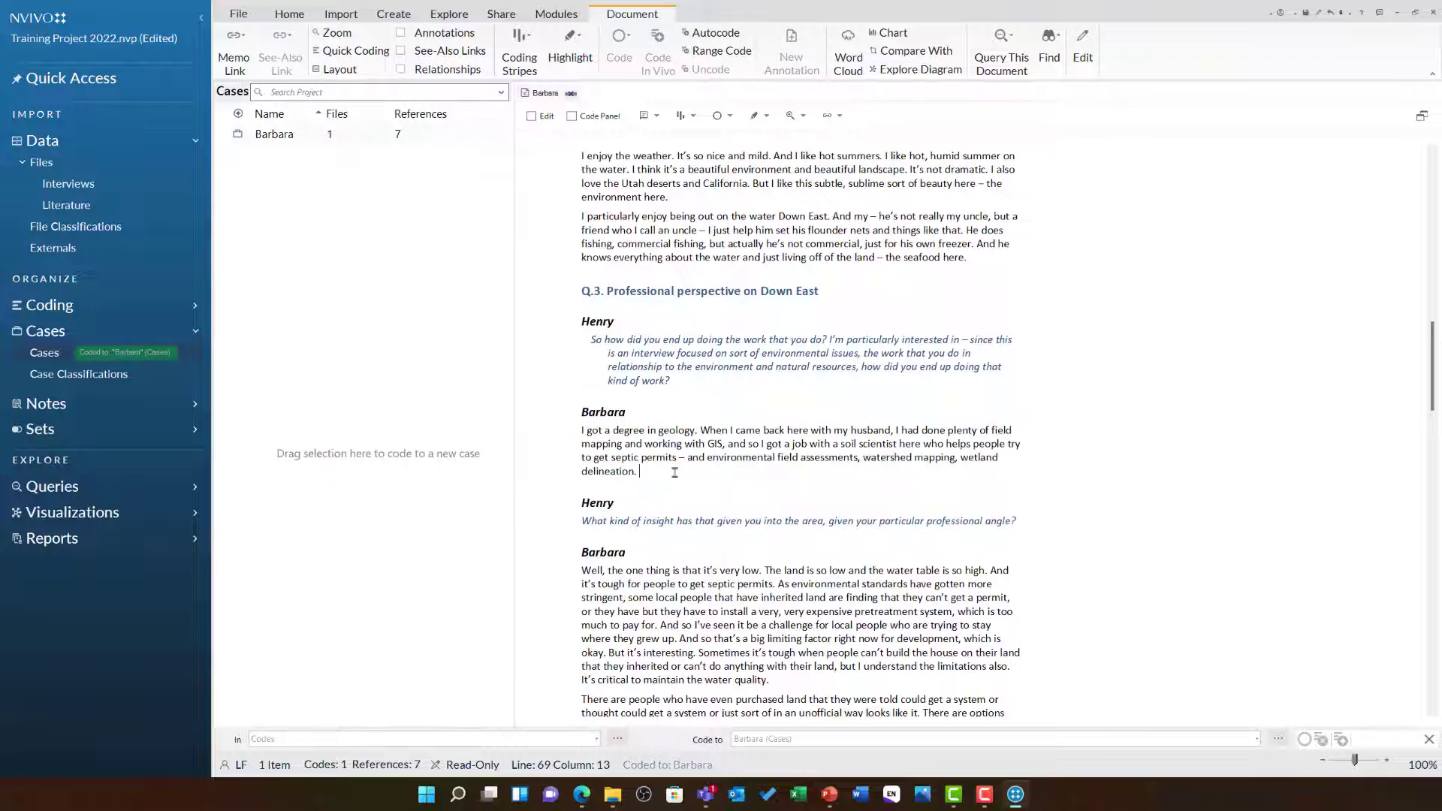
Code Barbara's geology-work answer to the Barbara case.
triple_click(674, 472)
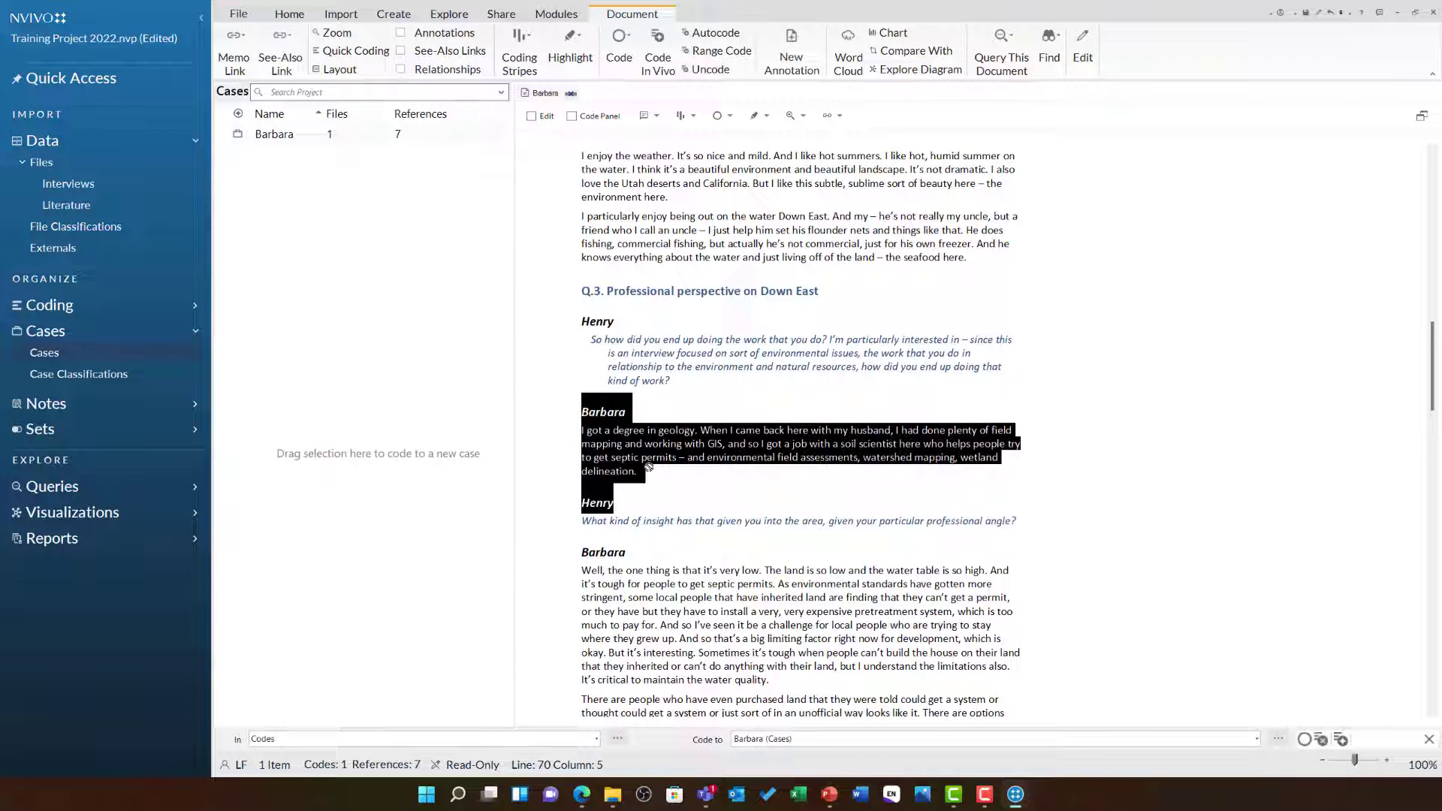
click(674, 472)
triple_click(661, 472)
click(617, 459)
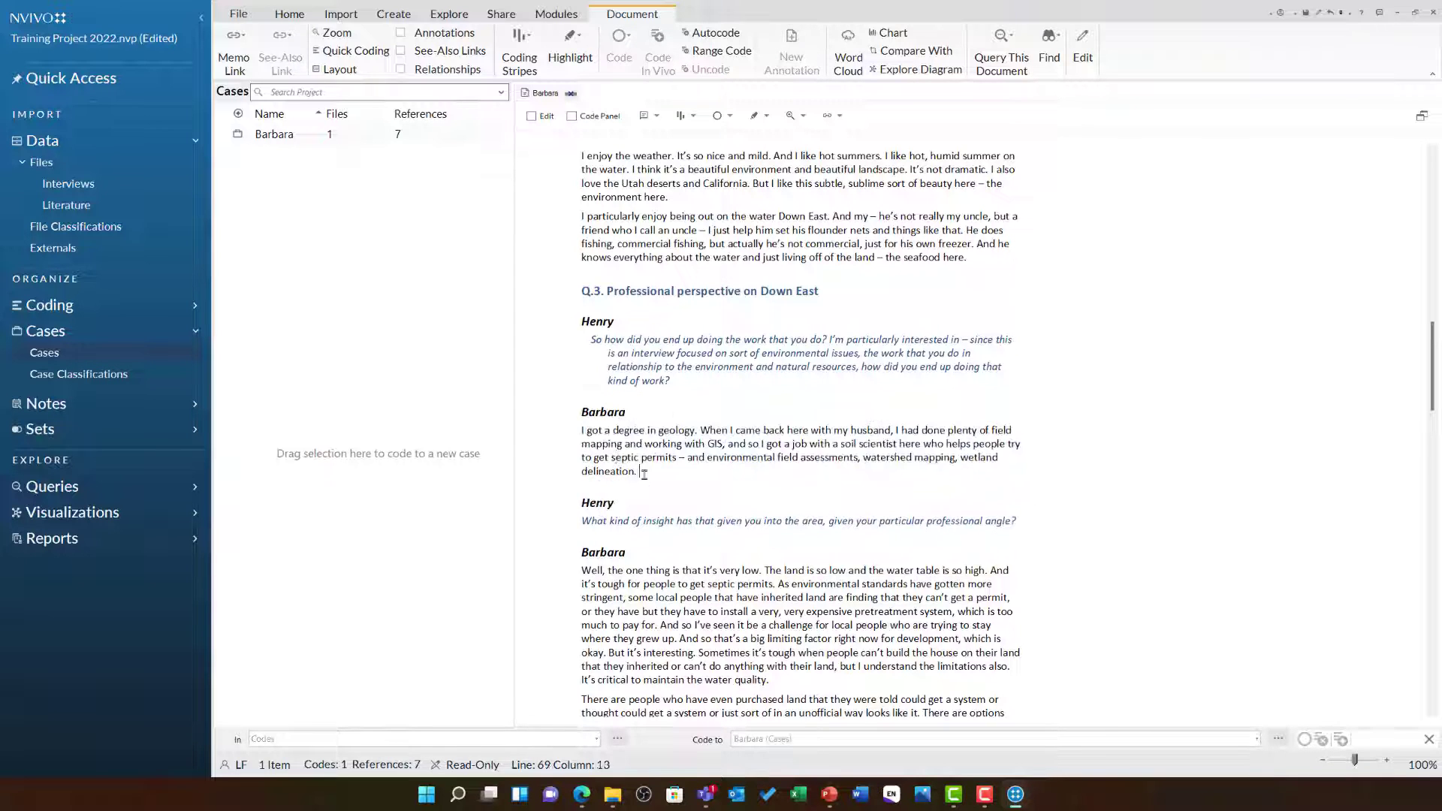
drag(640, 472, 579, 433)
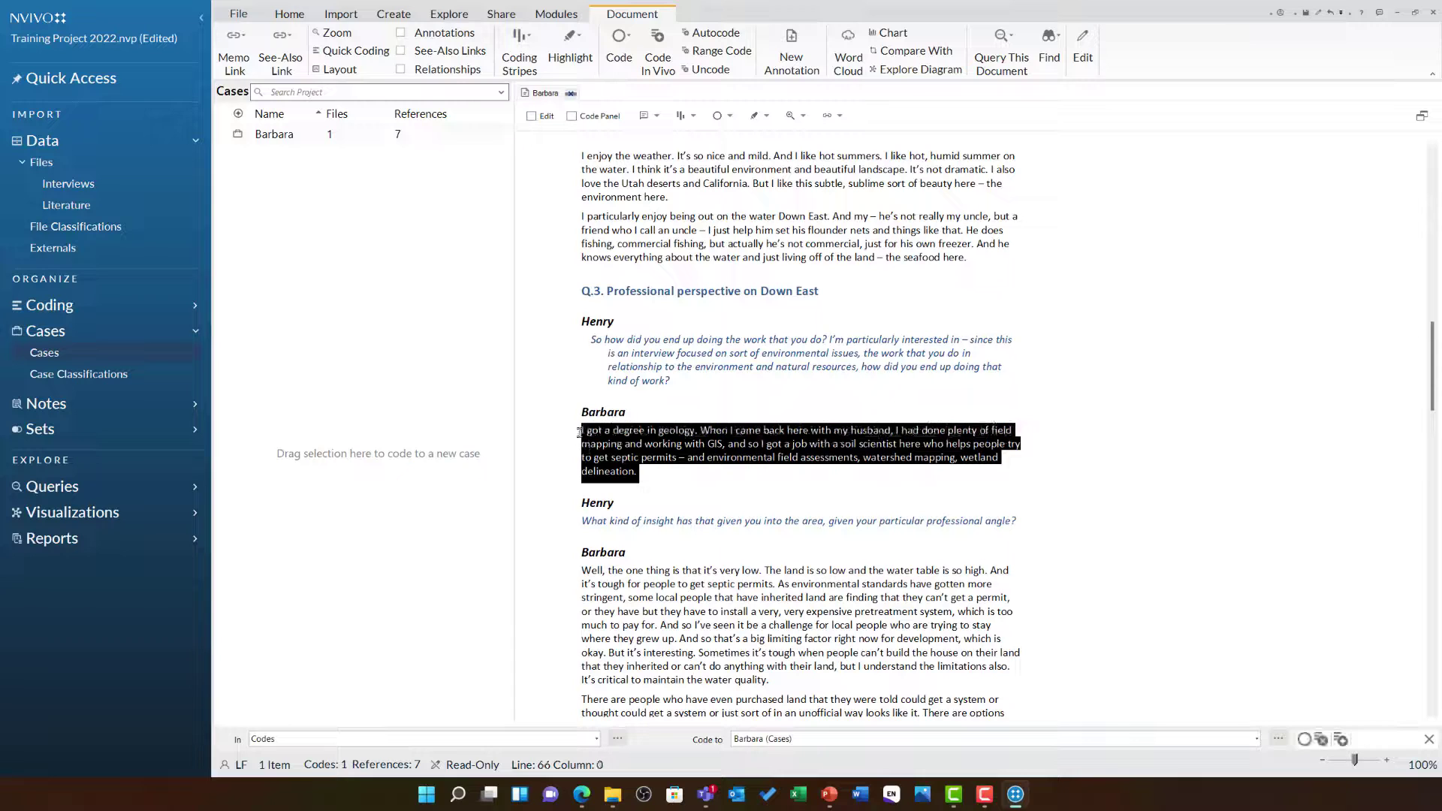
right_click(705, 439)
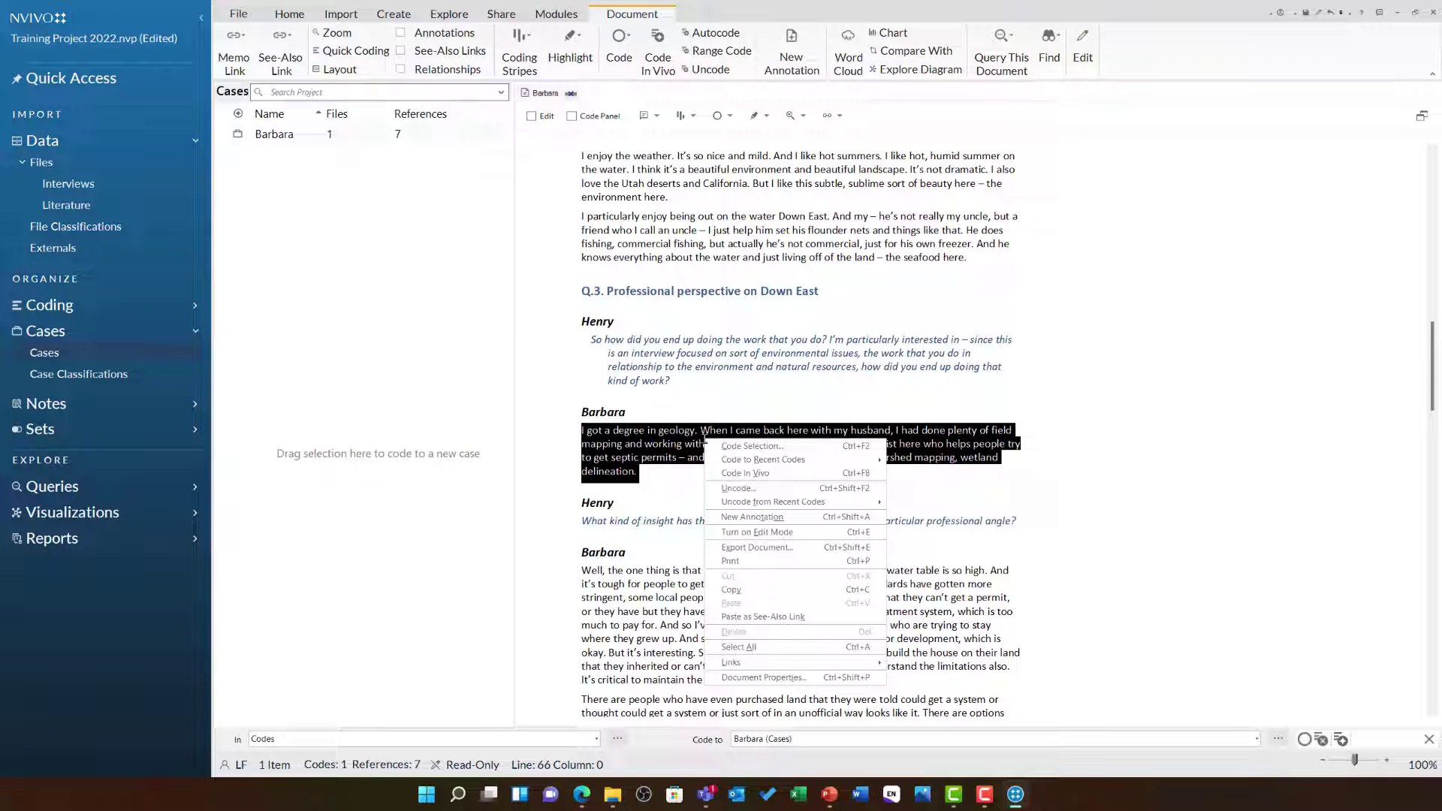
click(751, 446)
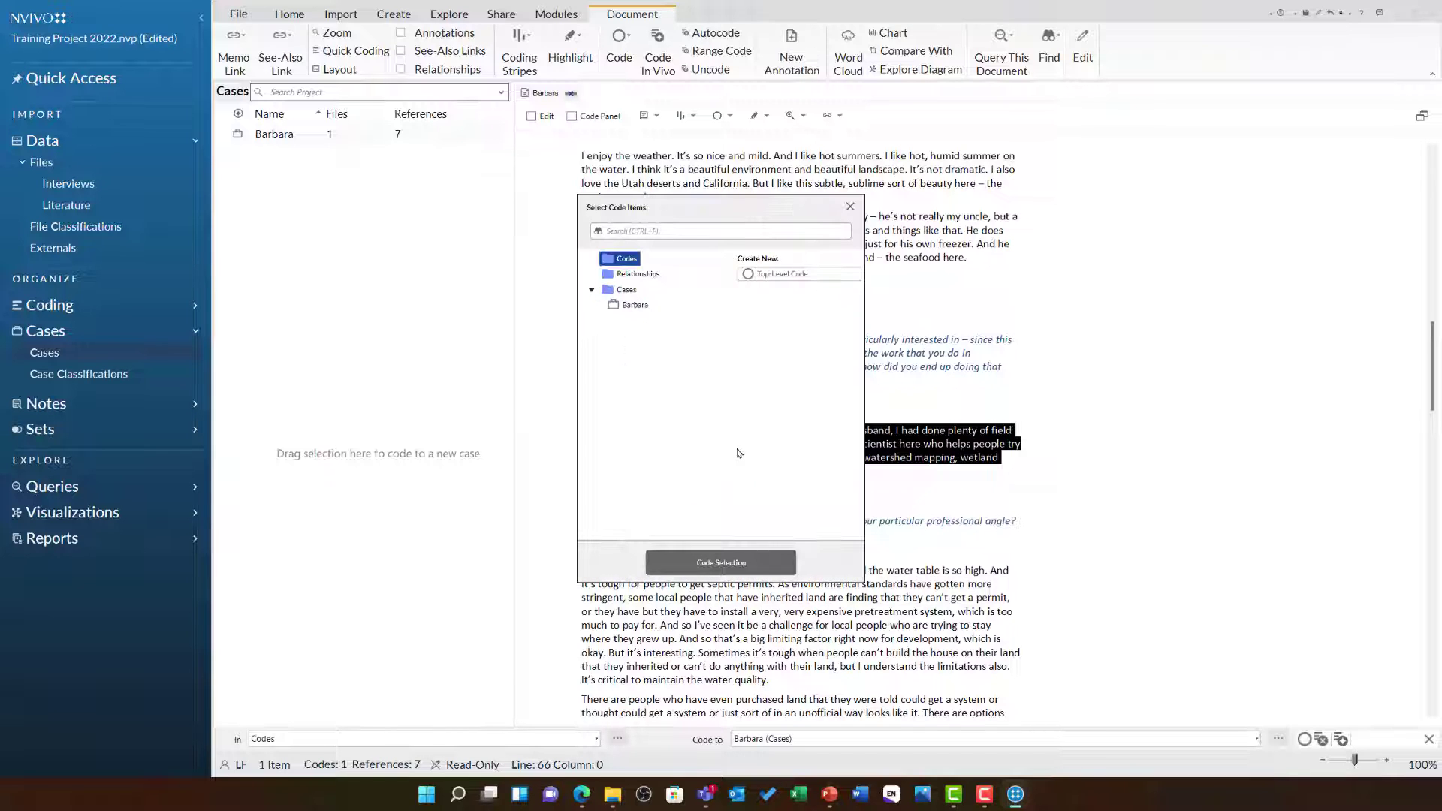
click(634, 305)
click(736, 568)
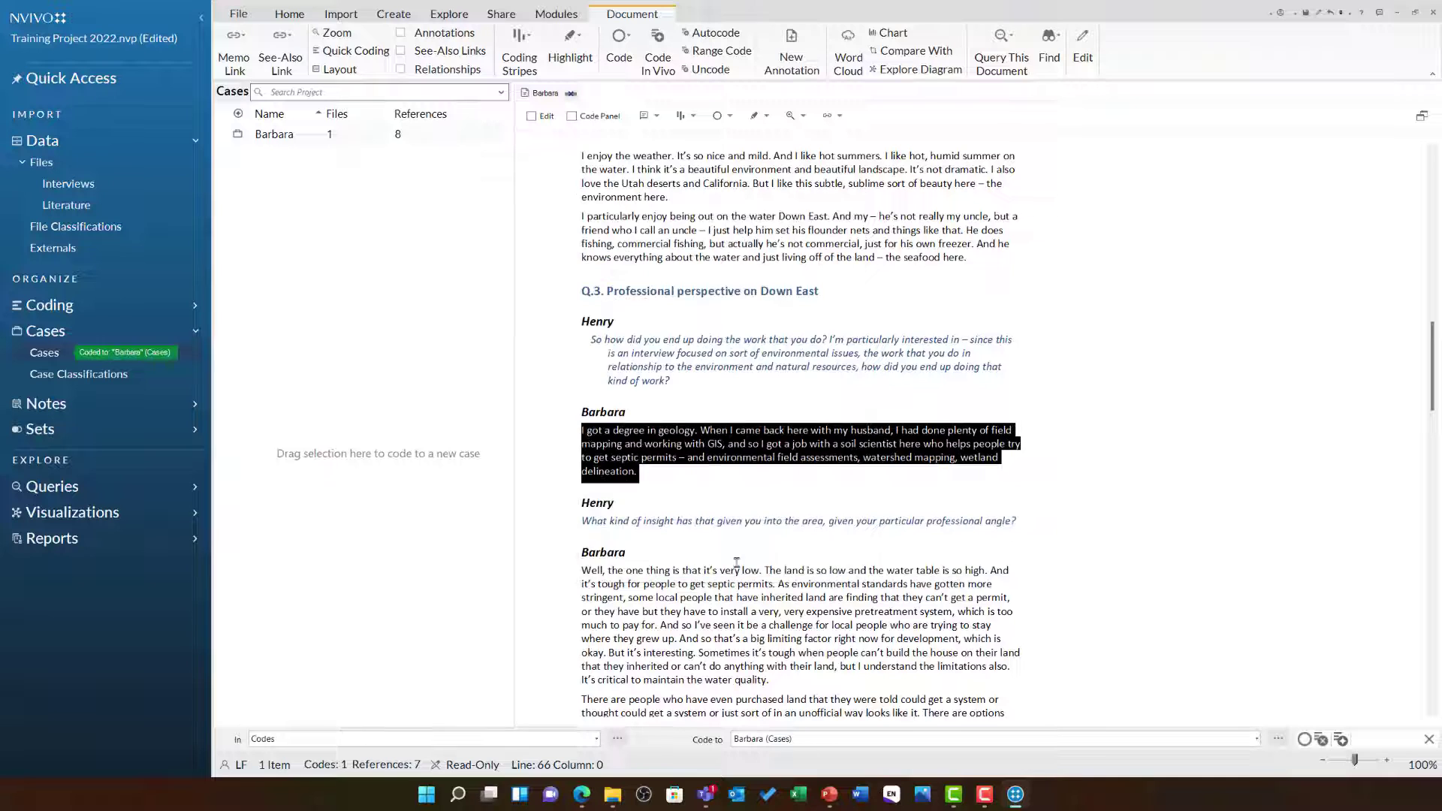
Code her two paragraphs about low land and septic permits to the Barbara case.
scroll(768, 531, down, 3)
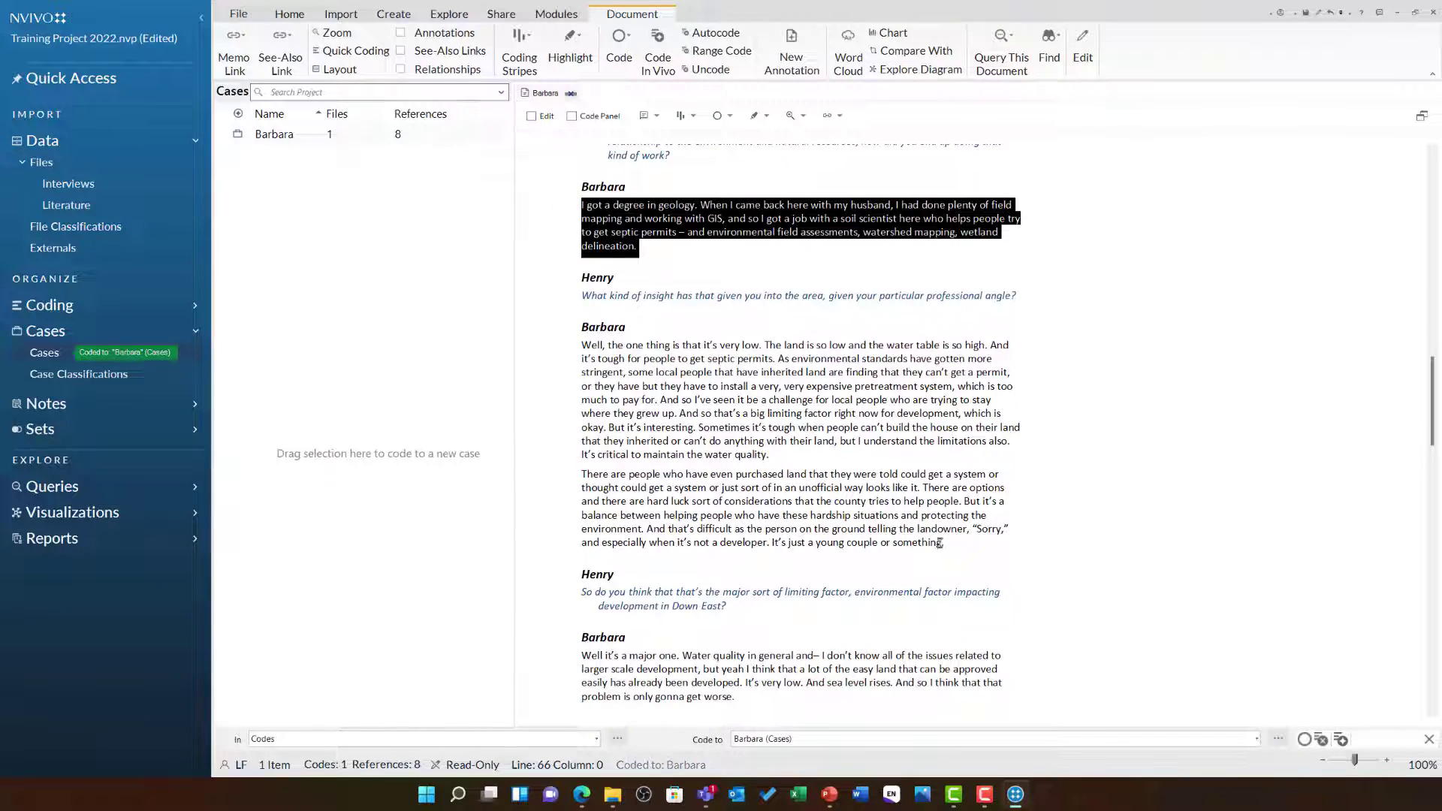
drag(946, 543, 581, 348)
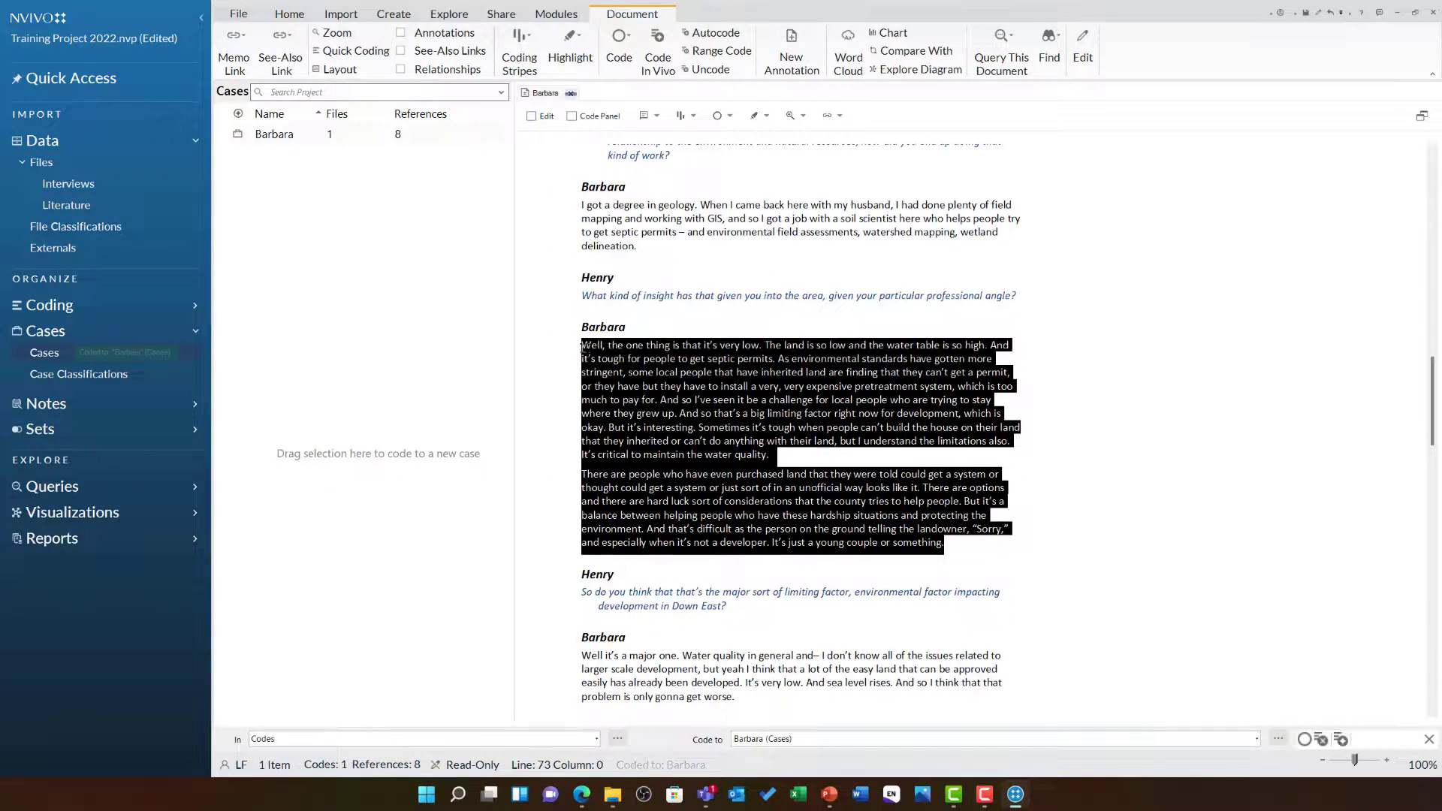
right_click(624, 355)
mouse_move(718, 386)
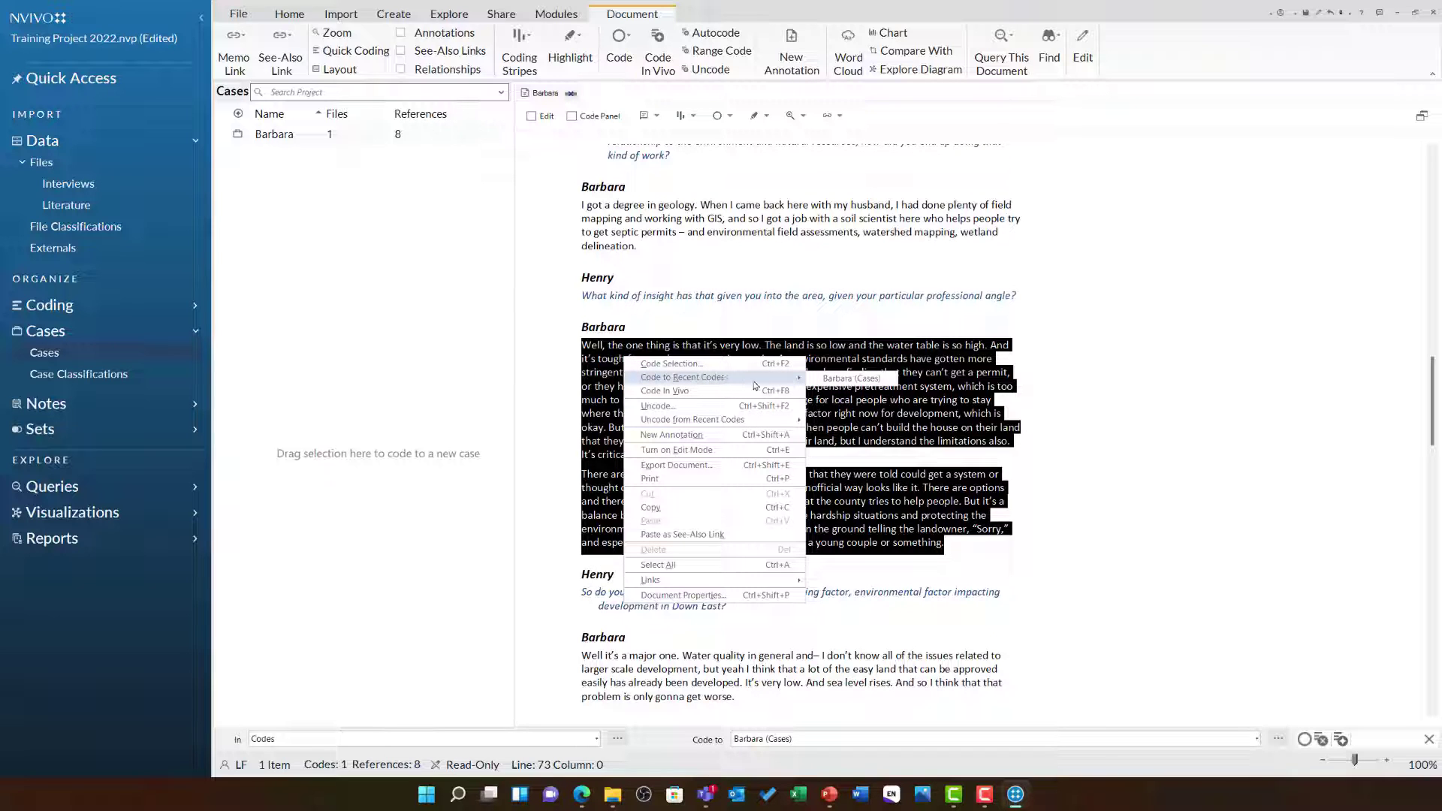
click(851, 378)
Code Barbara's water quality, Q.4 and stormwater runoff answers to the Barbara case.
scroll(754, 507, down, 3)
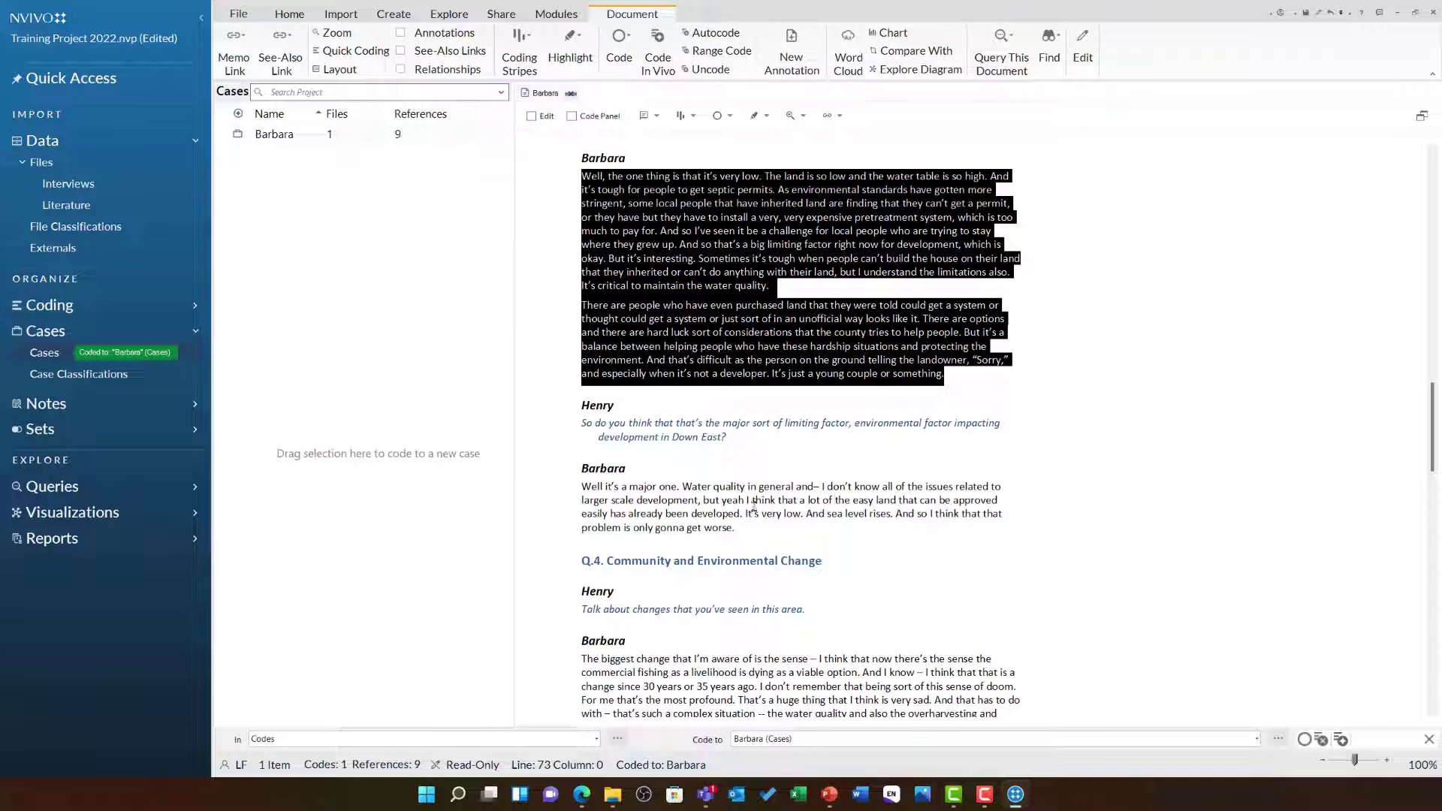
drag(739, 528, 582, 487)
right_click(643, 501)
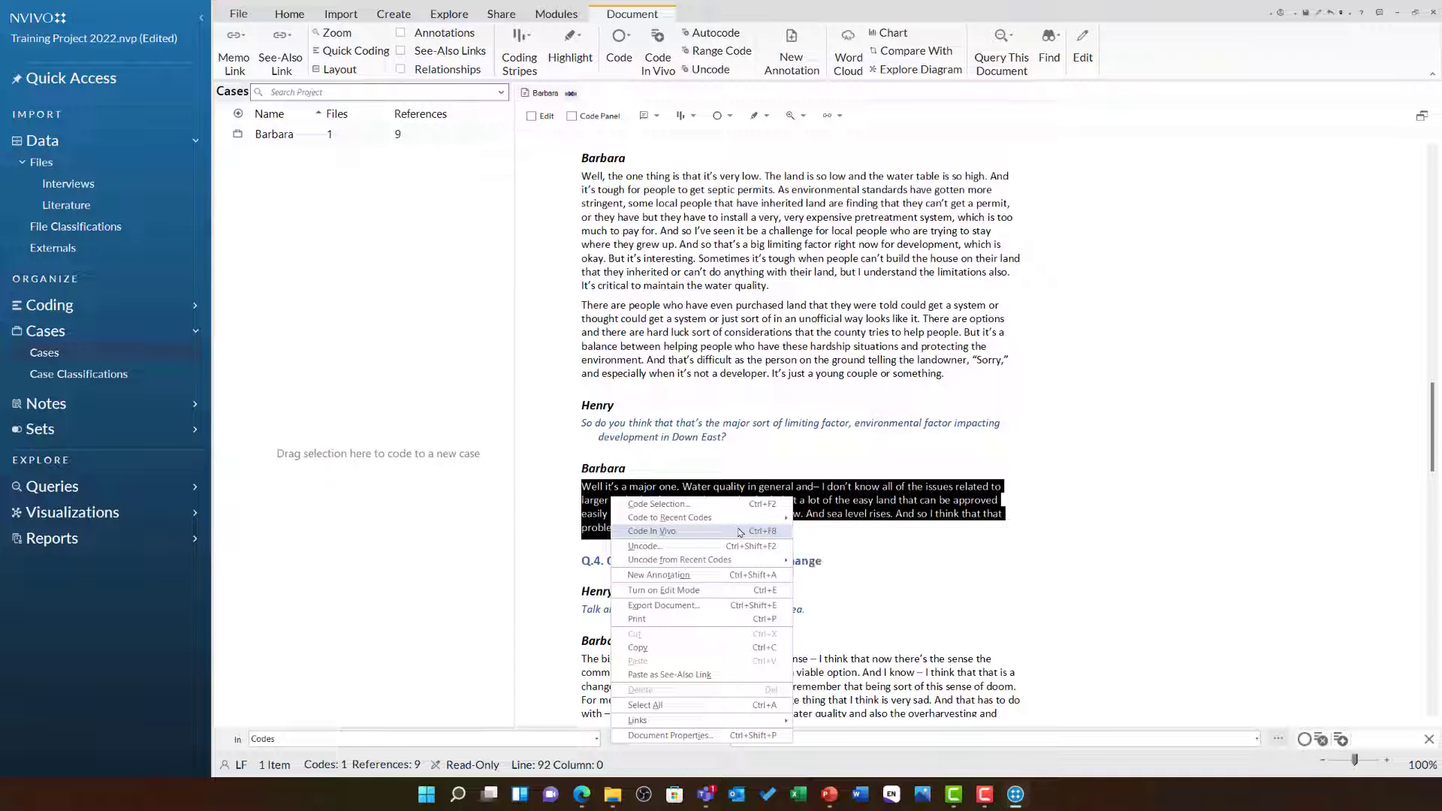
click(826, 518)
scroll(823, 517, down, 4)
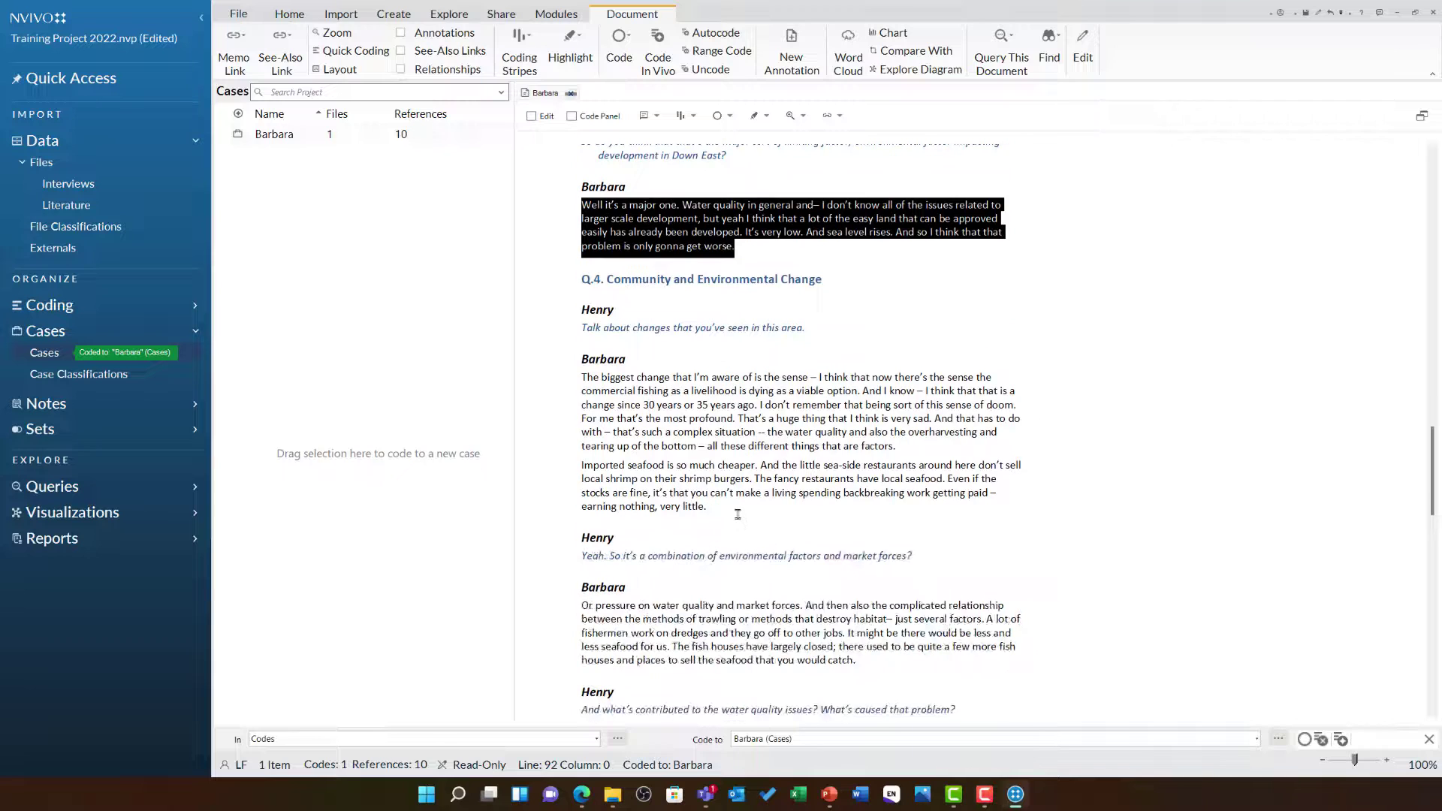
drag(738, 514, 403, 135)
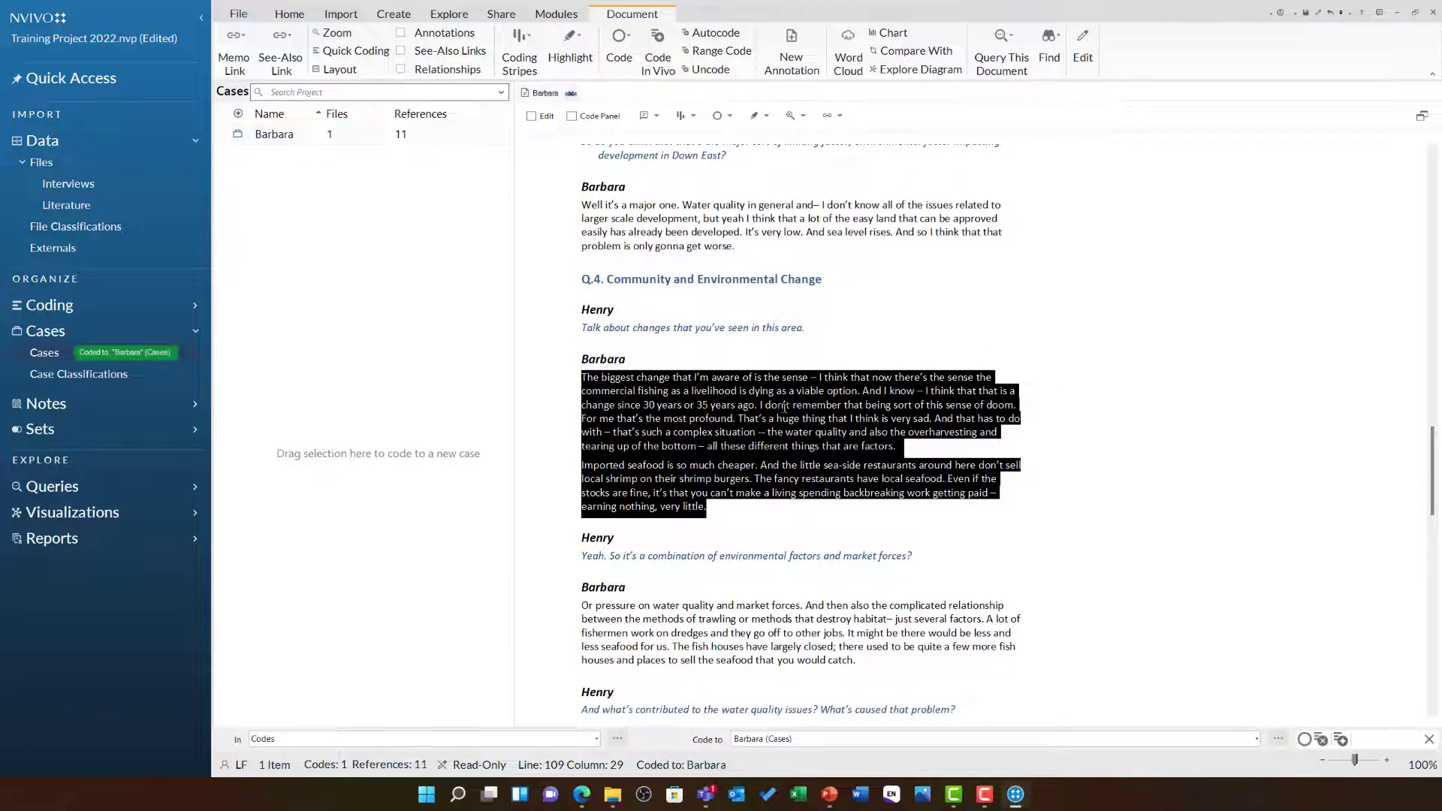
scroll(784, 406, down, 3)
drag(856, 493, 406, 137)
scroll(813, 470, down, 3)
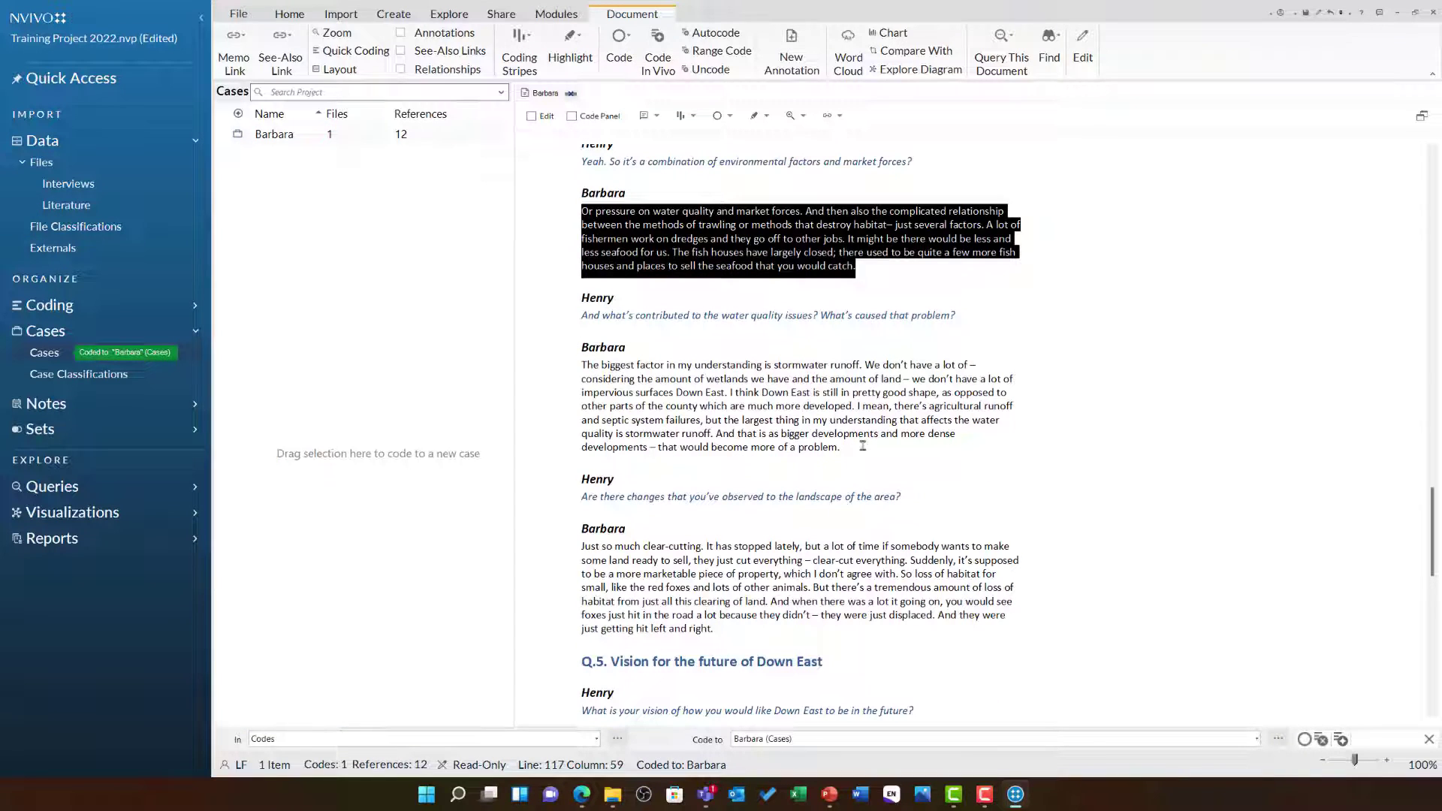
drag(863, 445, 400, 140)
Code her remaining answers through the Q.6 barriers-and-opportunities question to the Barbara case.
scroll(788, 488, down, 2)
drag(716, 519, 399, 140)
scroll(836, 518, down, 3)
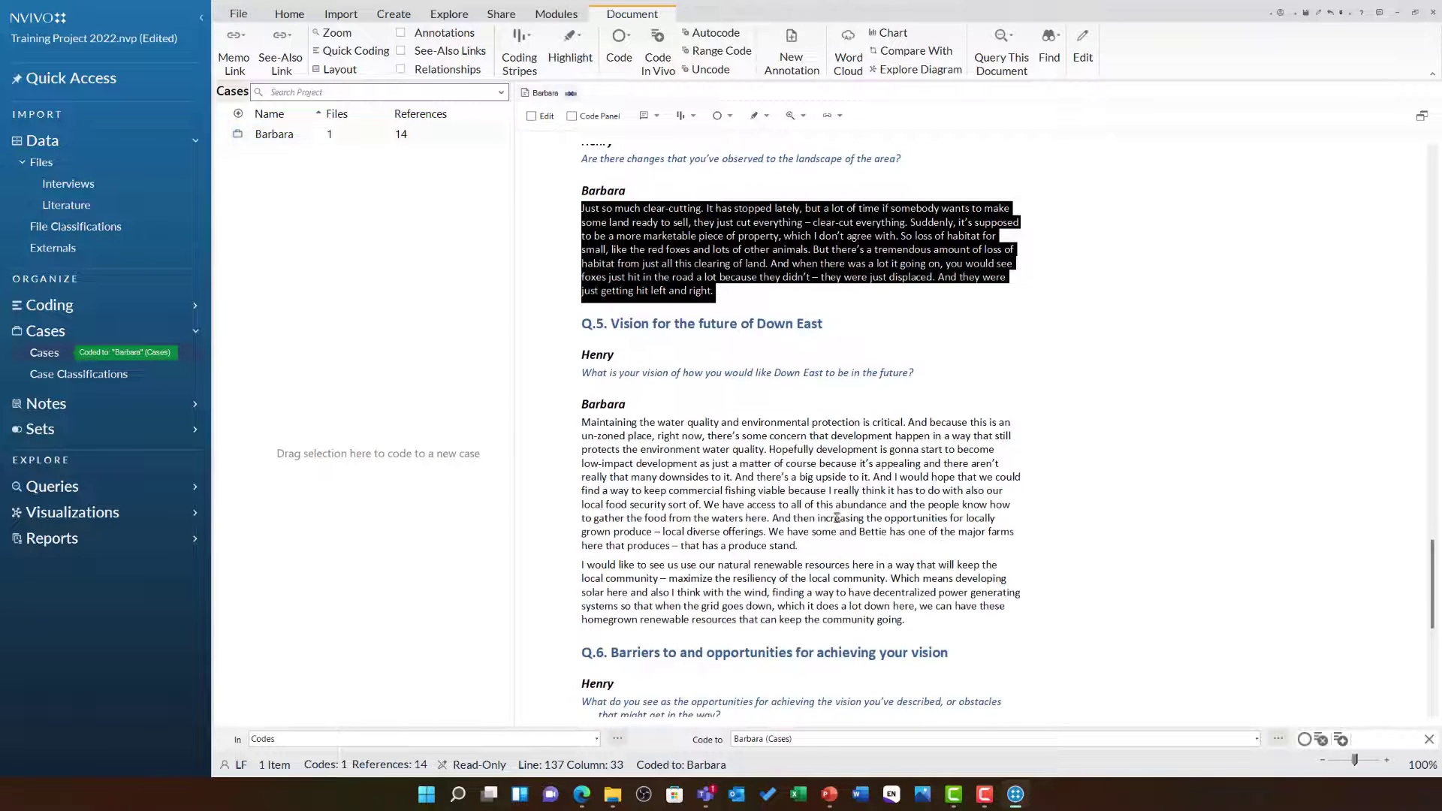
scroll(837, 519, down, 1)
drag(935, 563, 400, 140)
scroll(901, 586, down, 3)
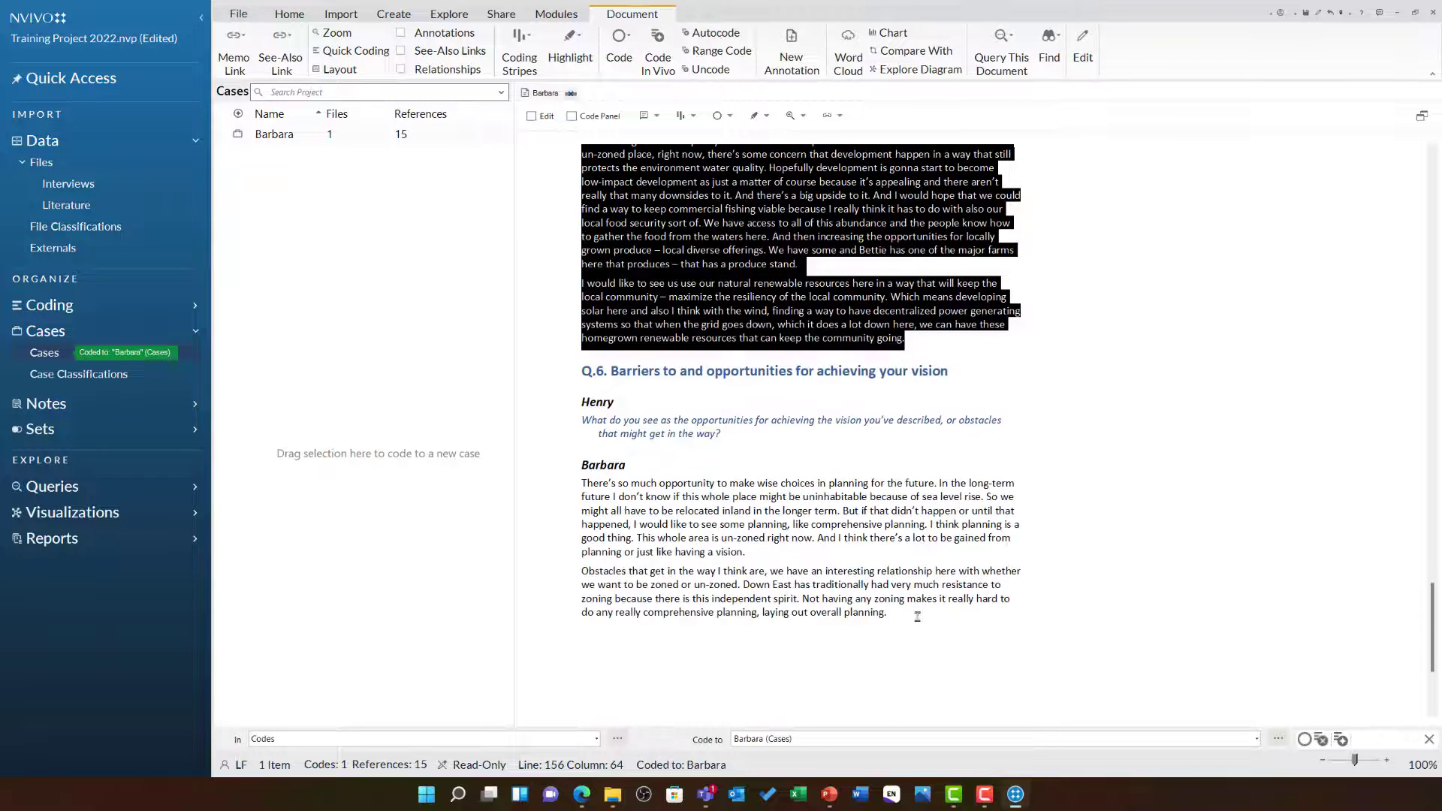
drag(917, 616, 345, 140)
click(708, 449)
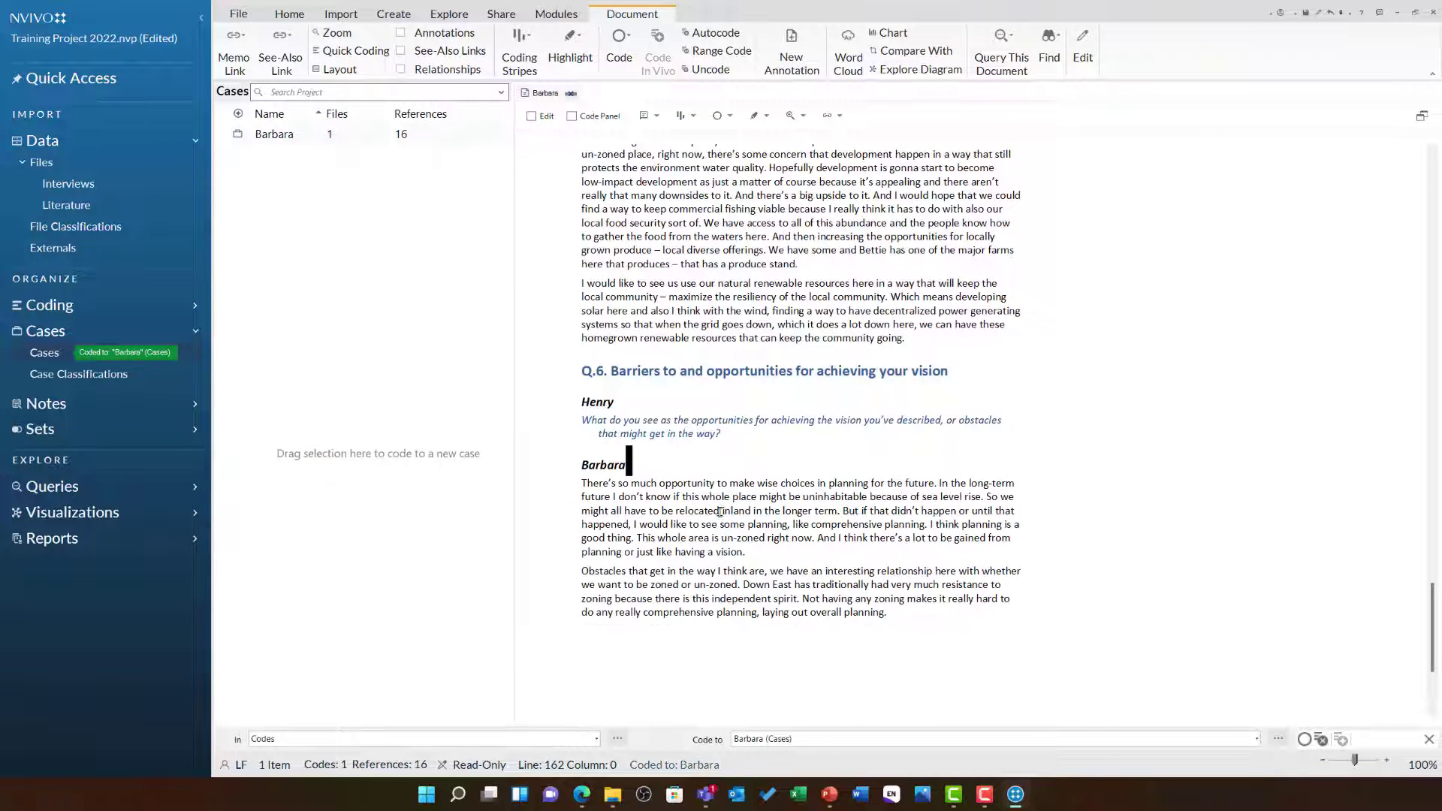
scroll(692, 512, up, 6)
Return to the Cases list and open the Barbara case showing its 16 references.
scroll(692, 511, up, 20)
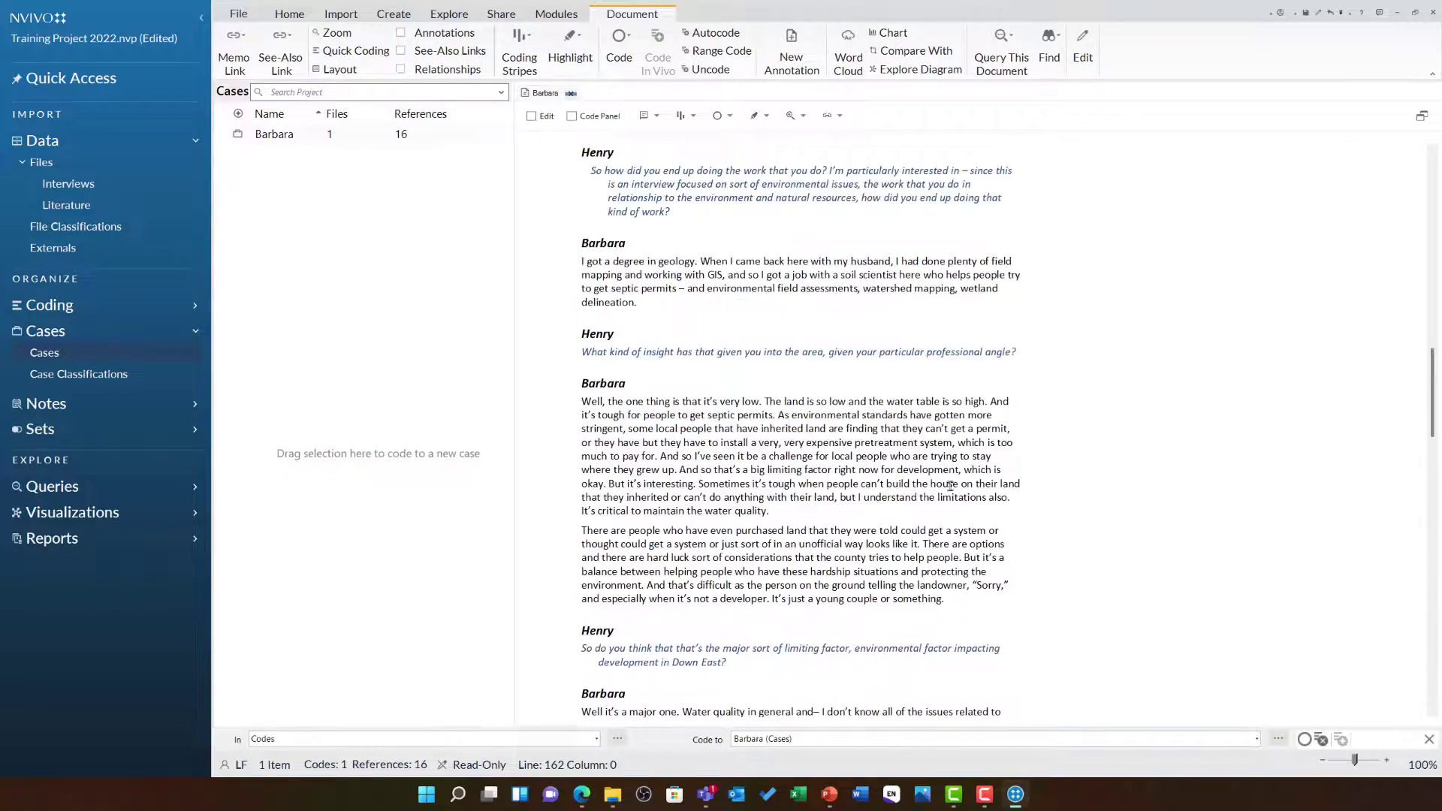
scroll(998, 476, up, 3)
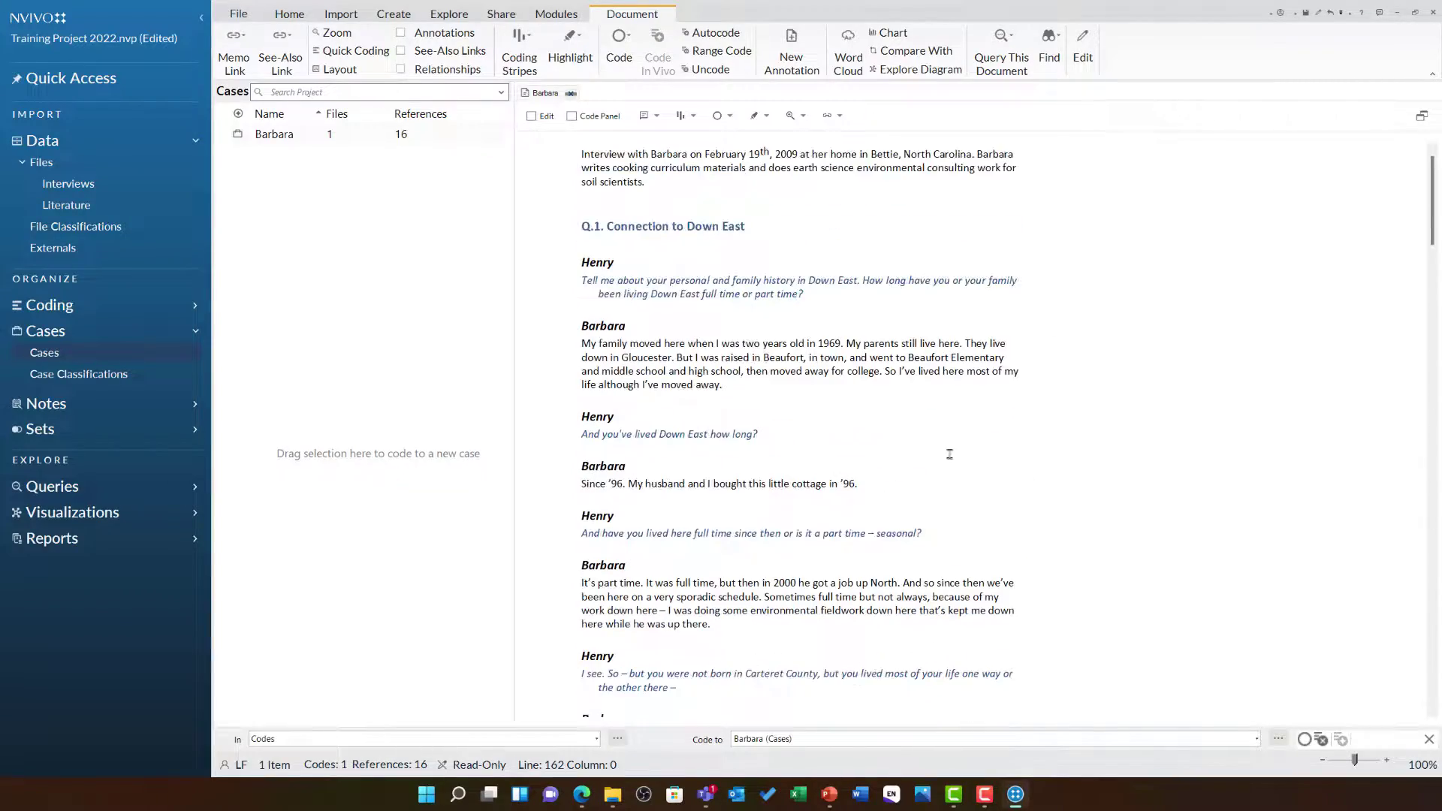
click(774, 343)
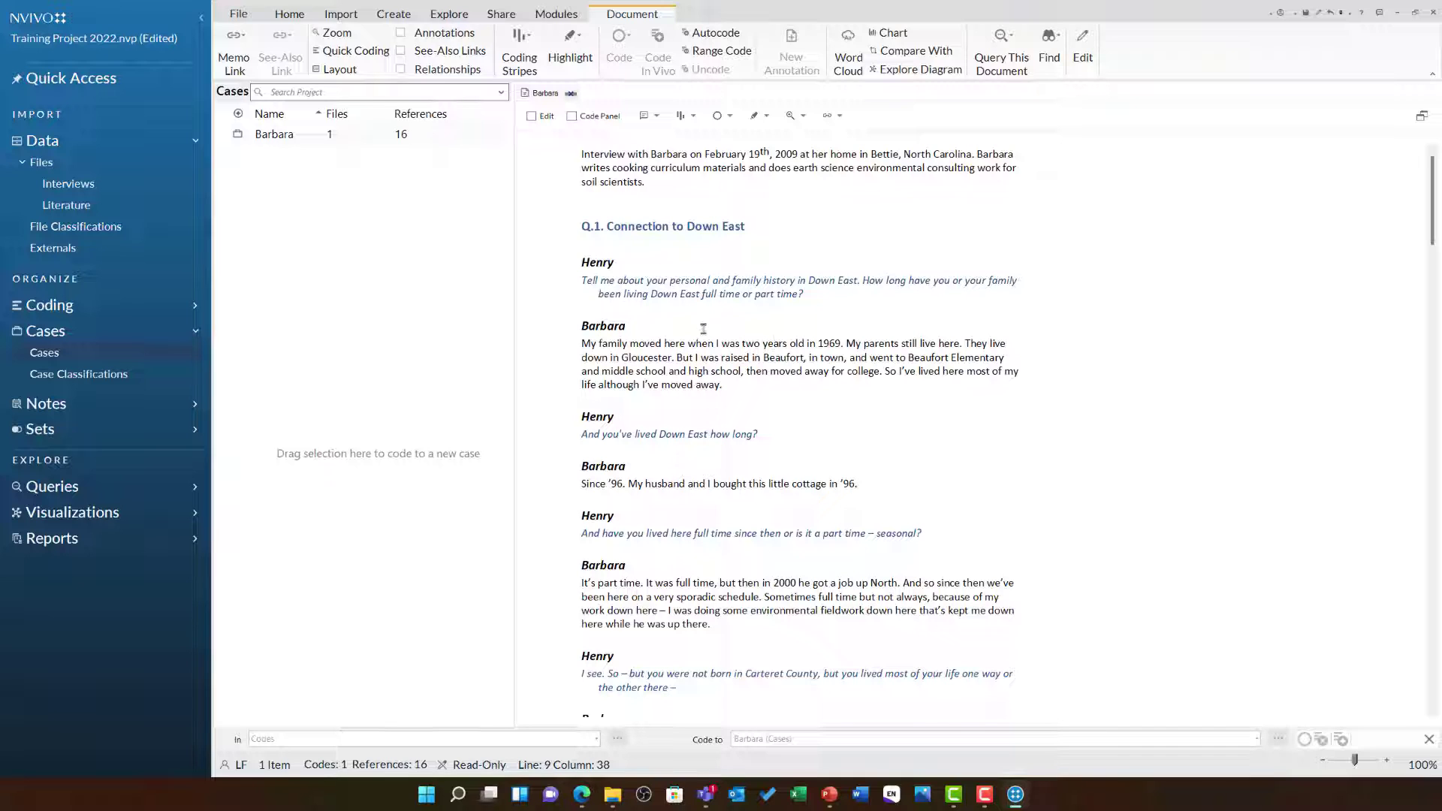
click(75, 187)
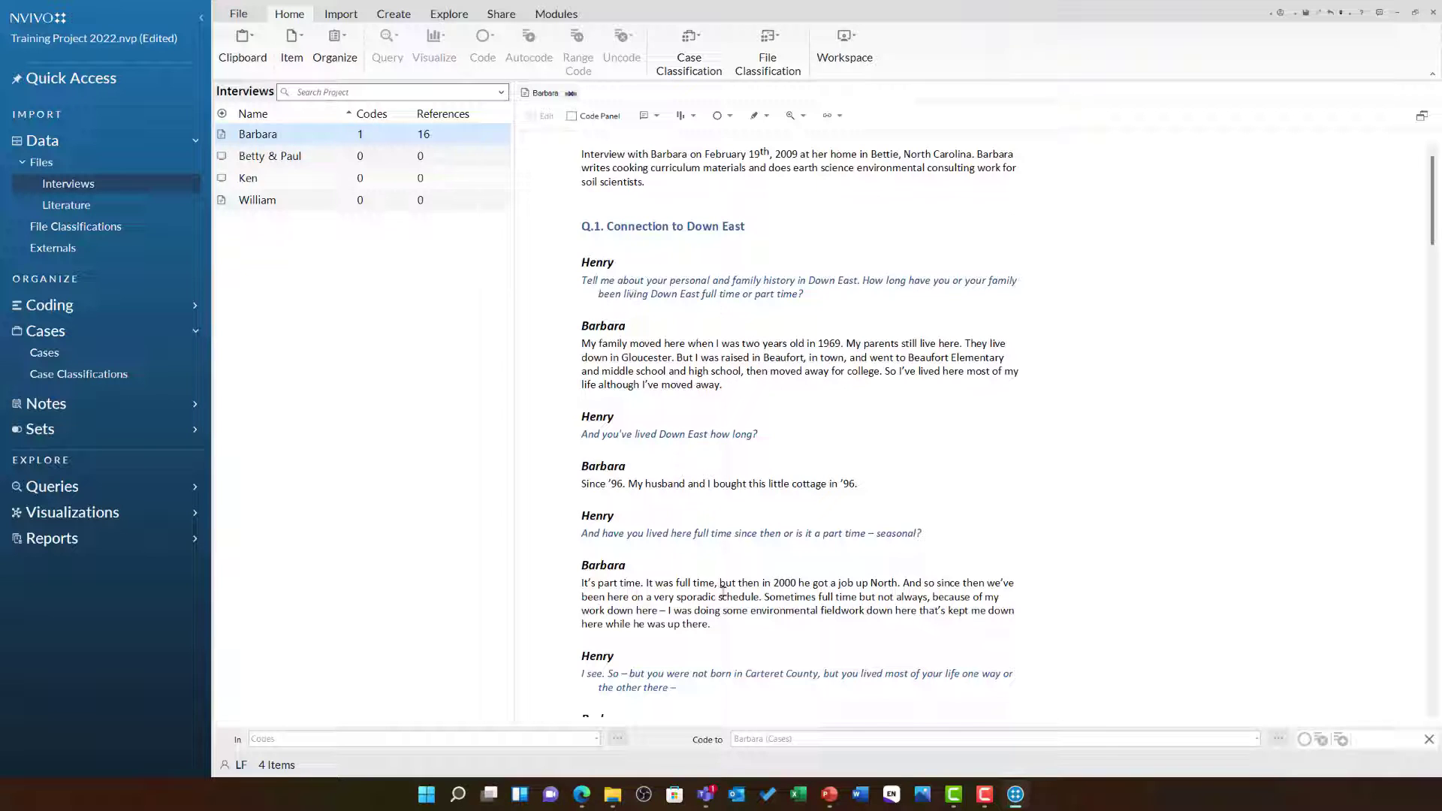
click(59, 355)
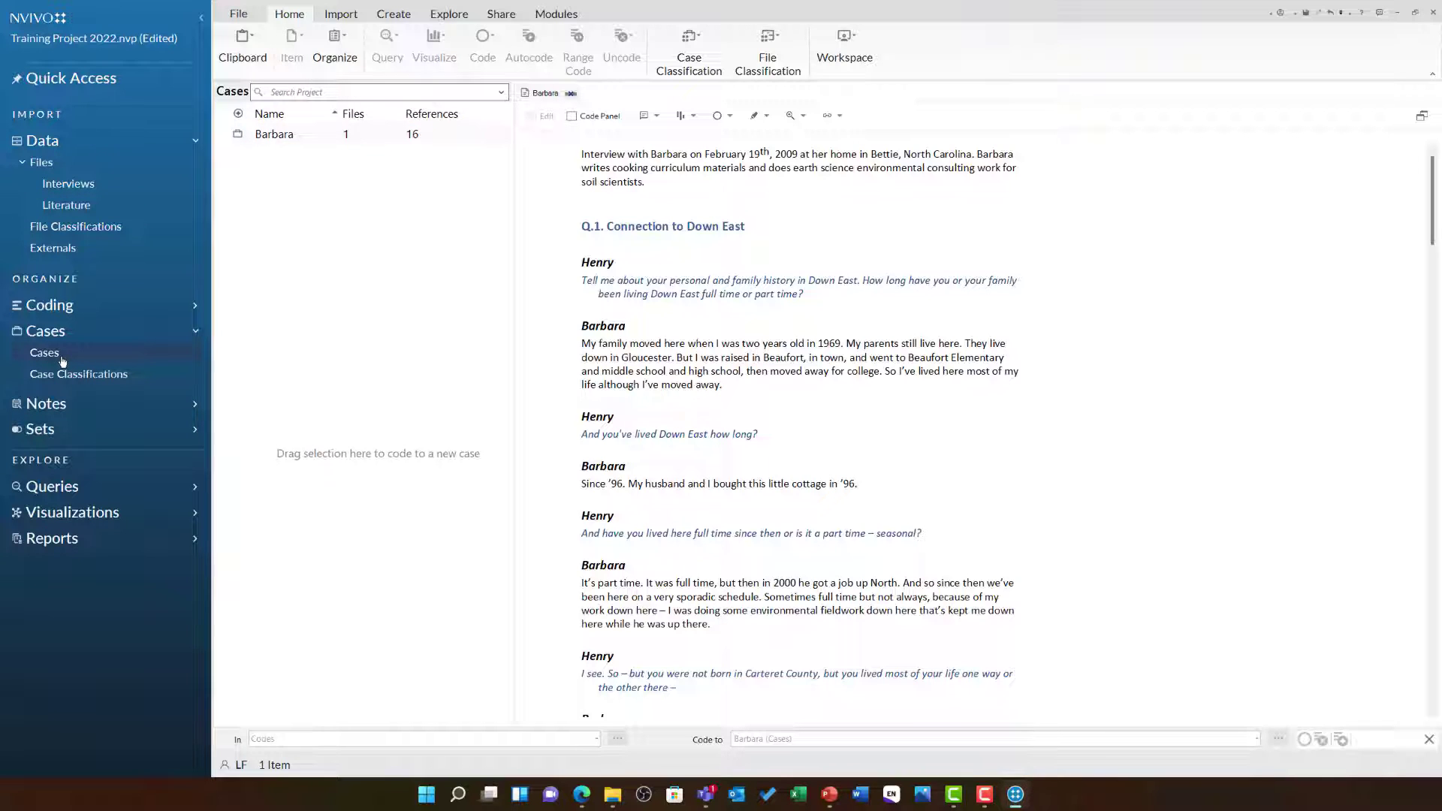
click(316, 143)
double_click(314, 138)
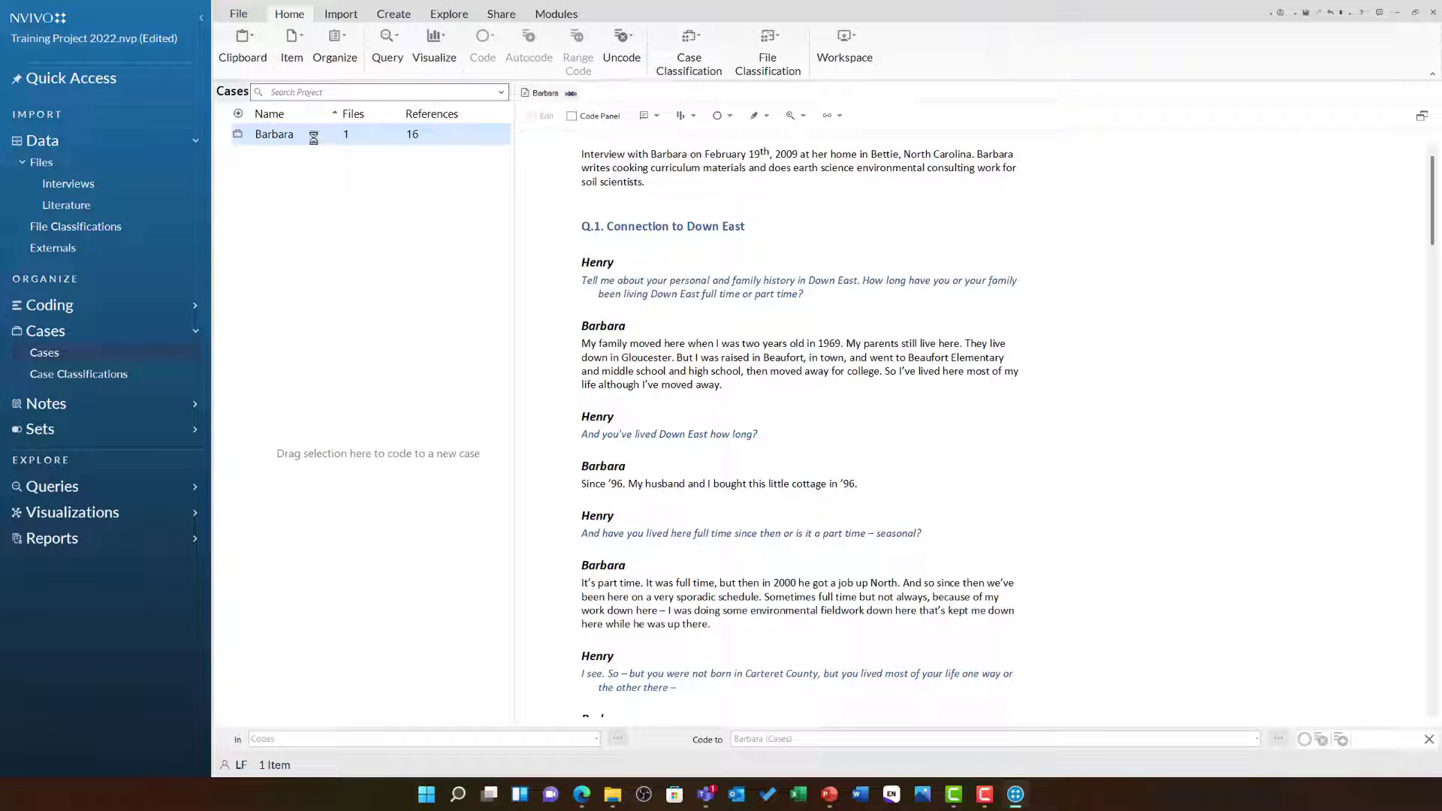